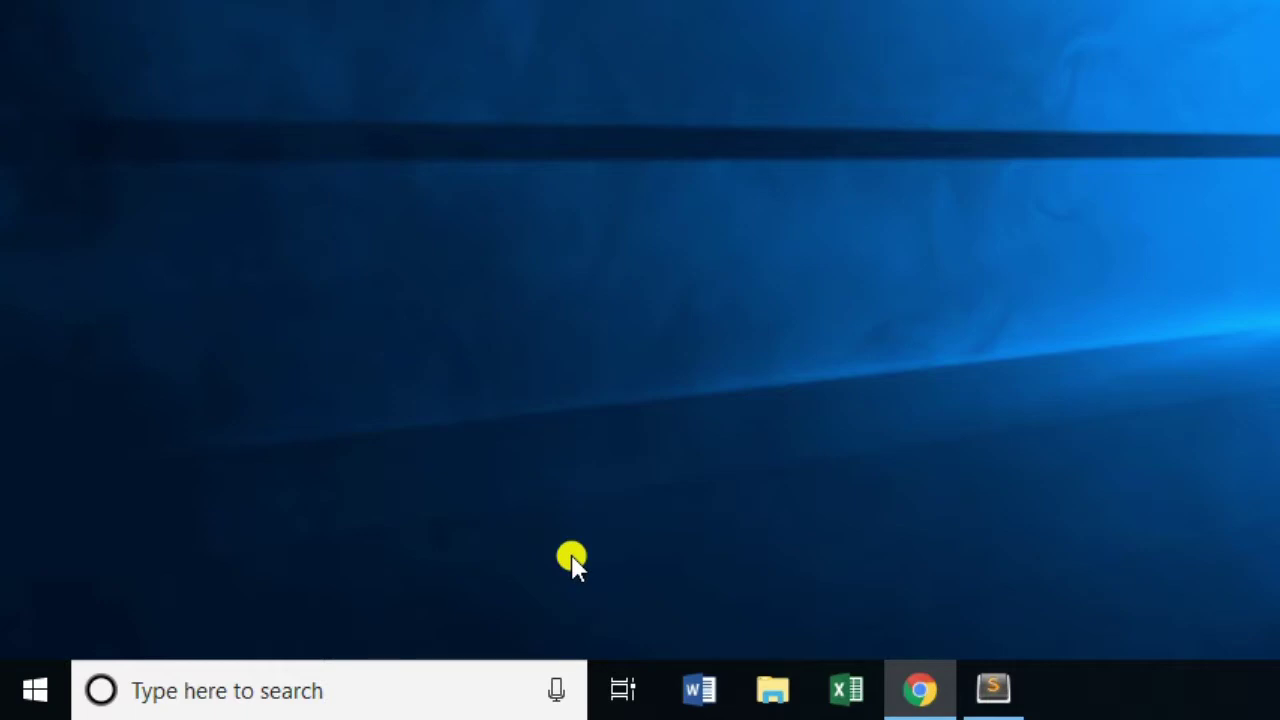
Open the Windows search panel from the taskbar search box.
{"action": "left_click", "coordinate": [343, 708]}
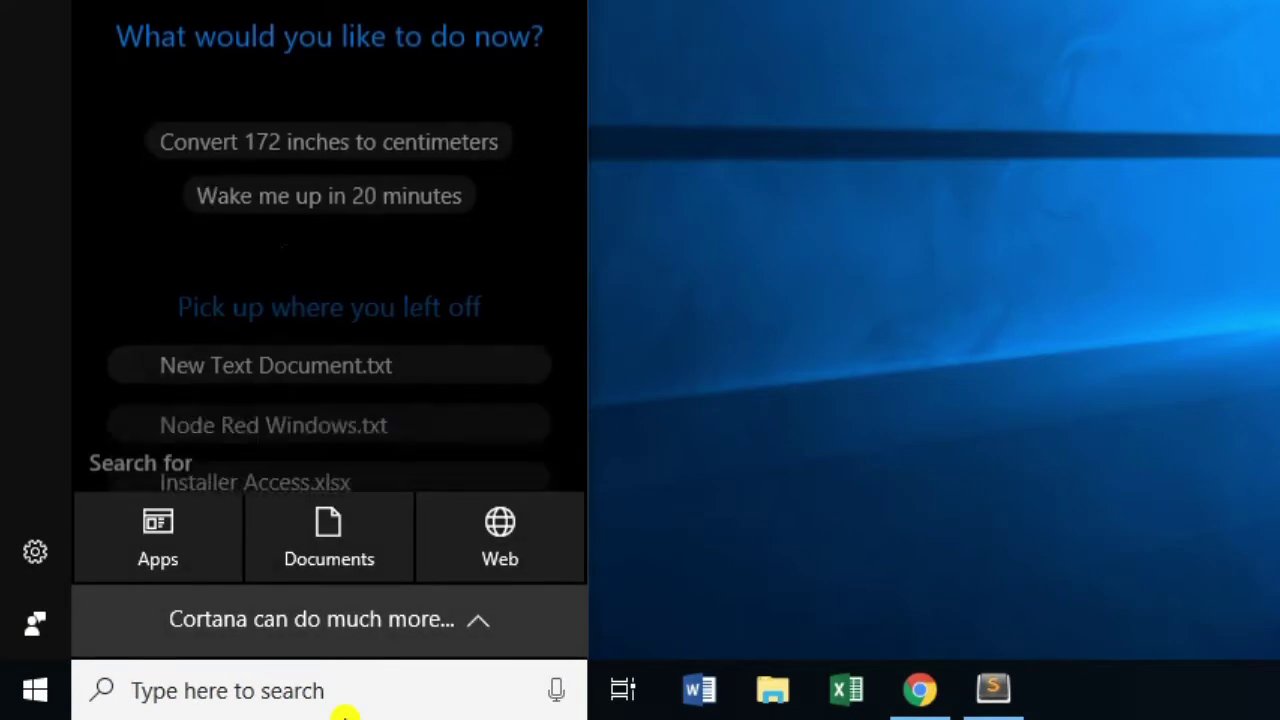
Search 'task', launch Task Scheduler, and begin a new task with full options.
{"action": "type", "text": "tas"}
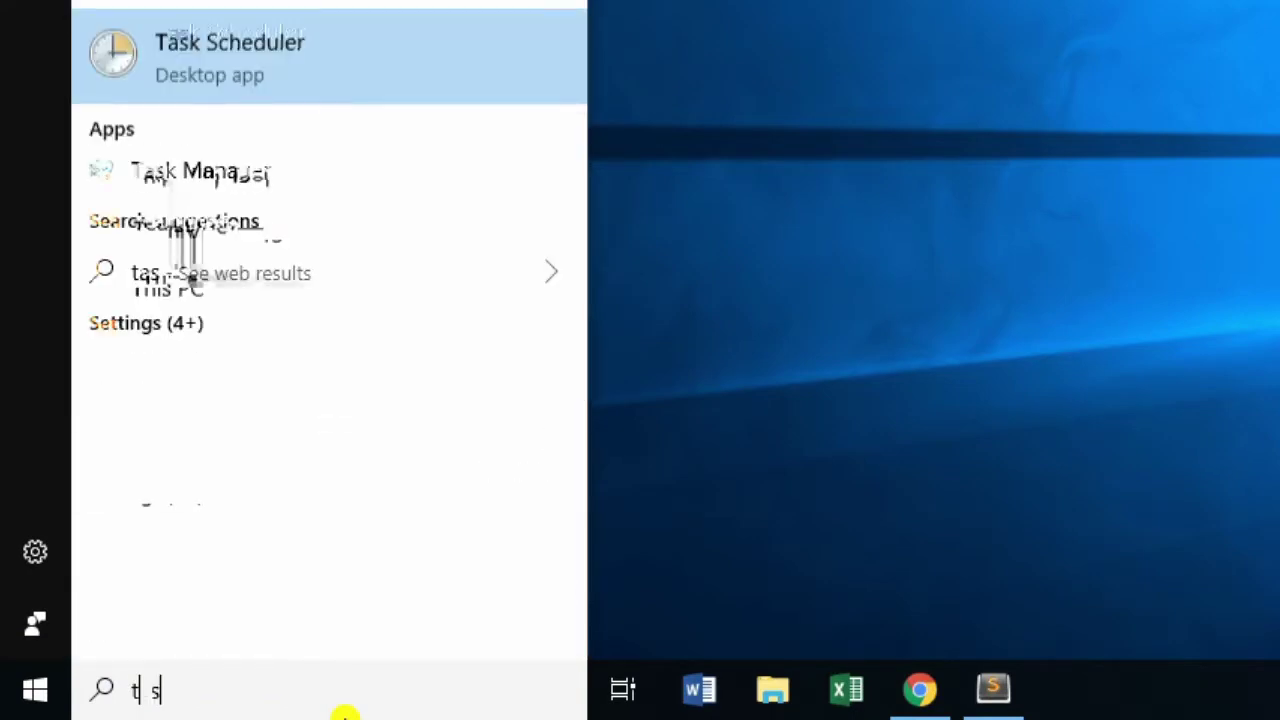
{"action": "type", "text": "k"}
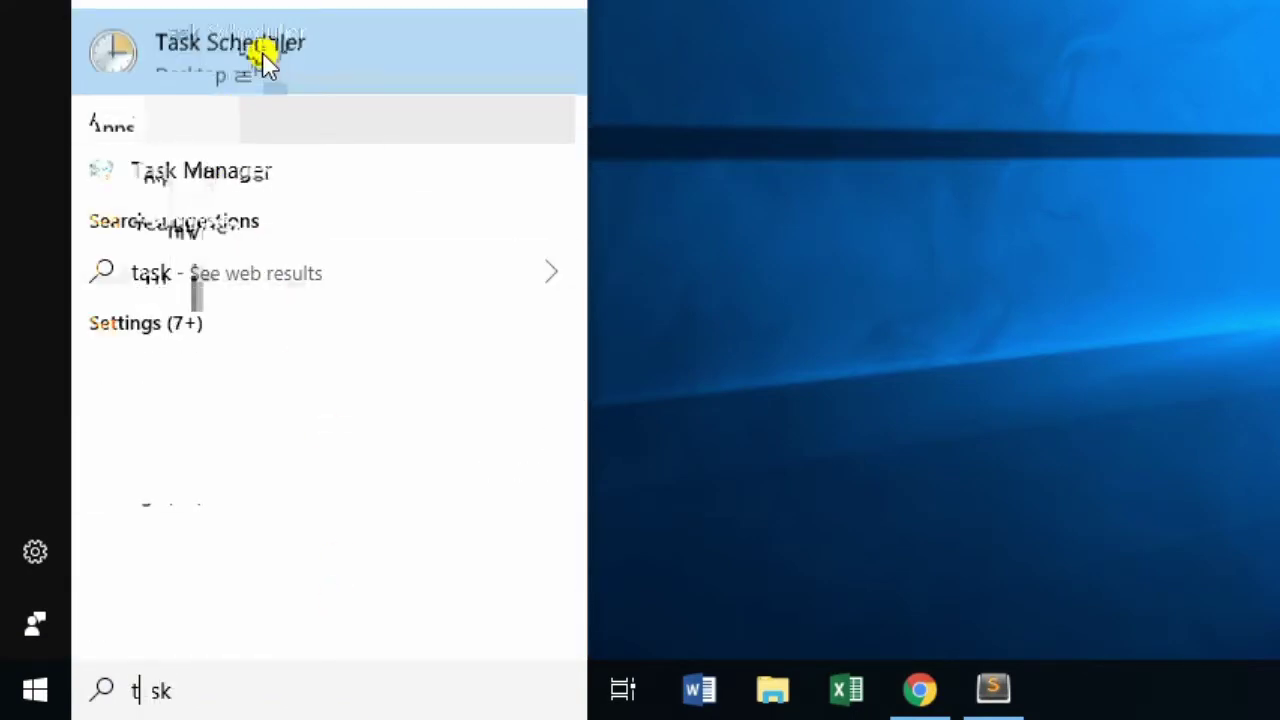
{"action": "left_click", "coordinate": [262, 52]}
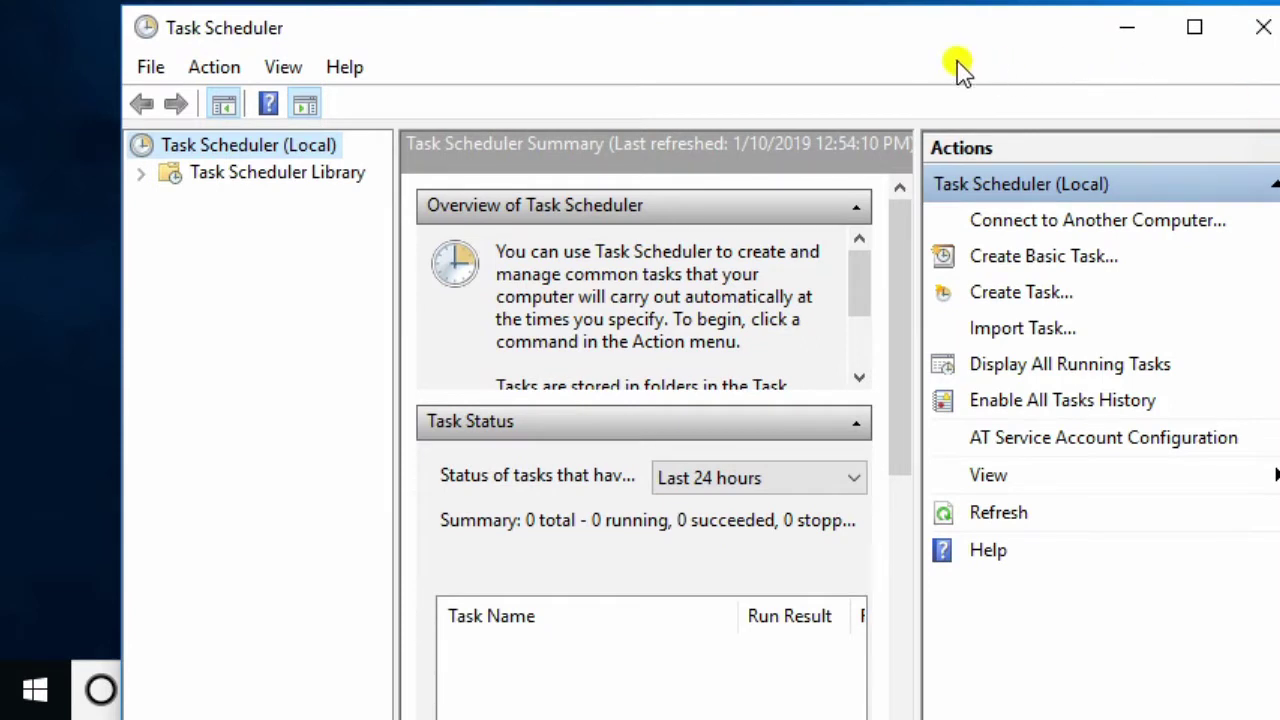
{"action": "left_click_drag", "start_coordinate": [952, 32], "coordinate": [894, 34]}
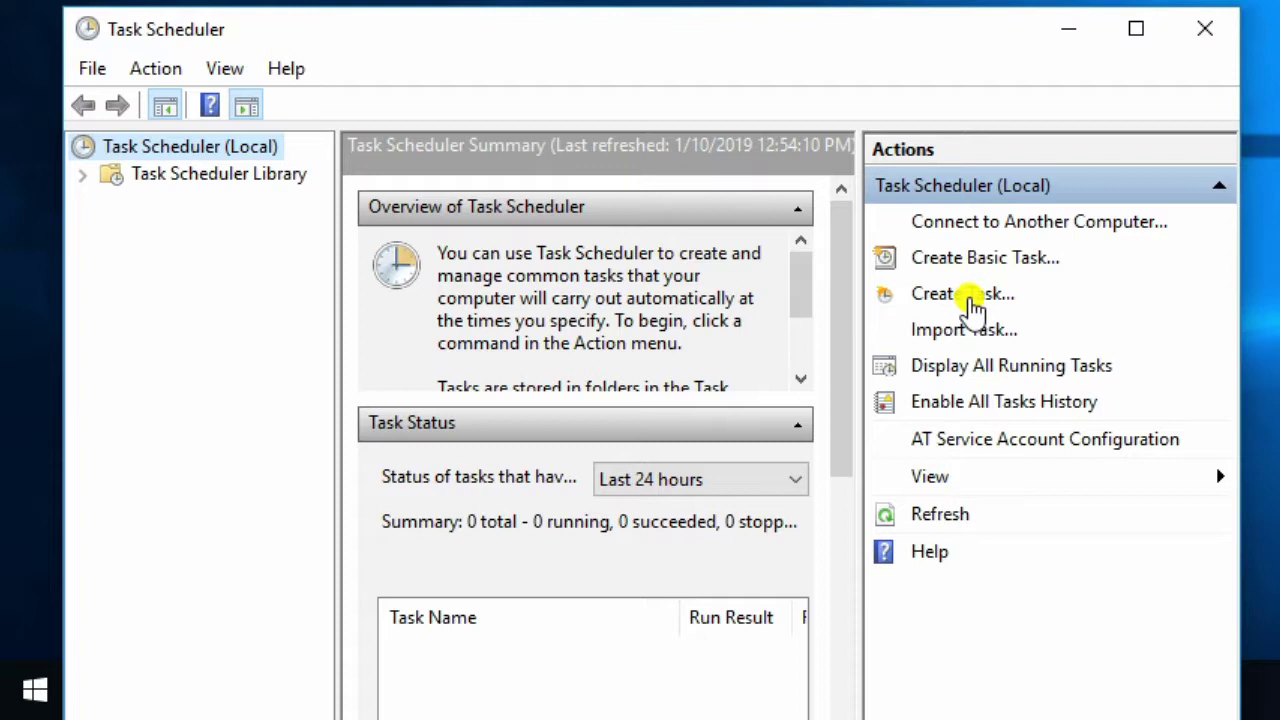
{"action": "left_click", "coordinate": [970, 302]}
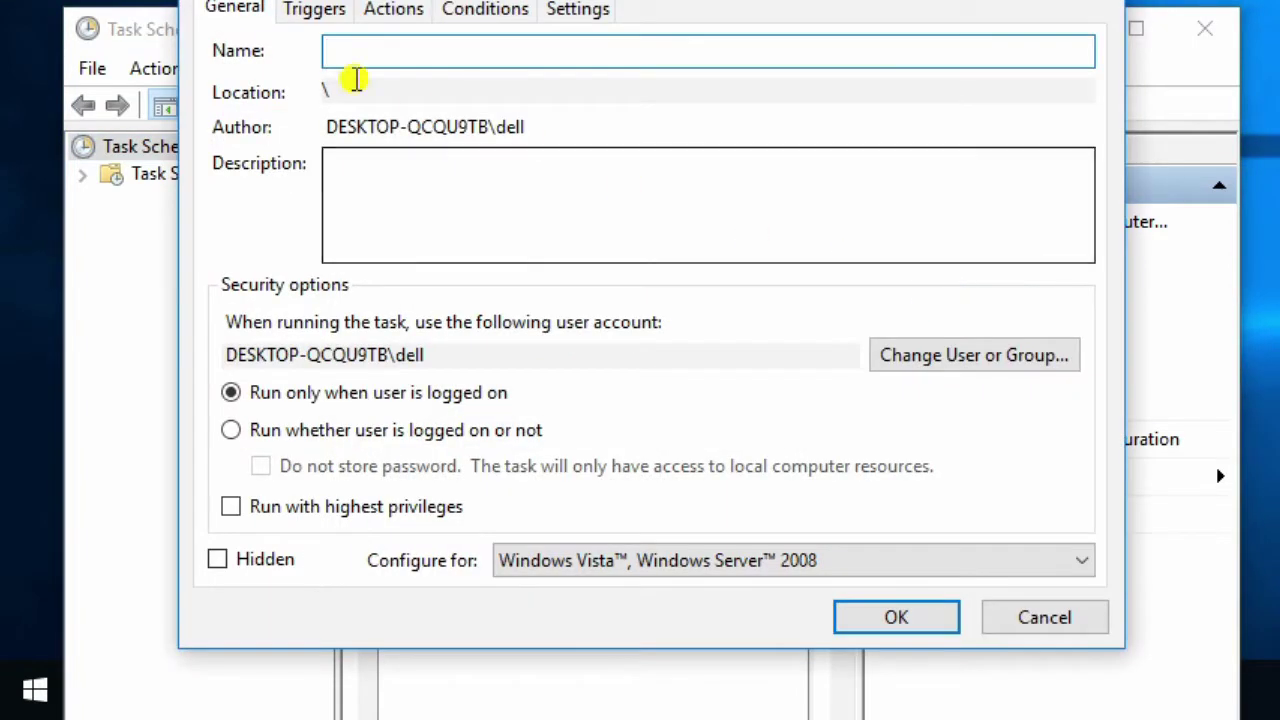
Name the new task 'Node Red Startup Task'.
{"action": "left_click", "coordinate": [367, 58]}
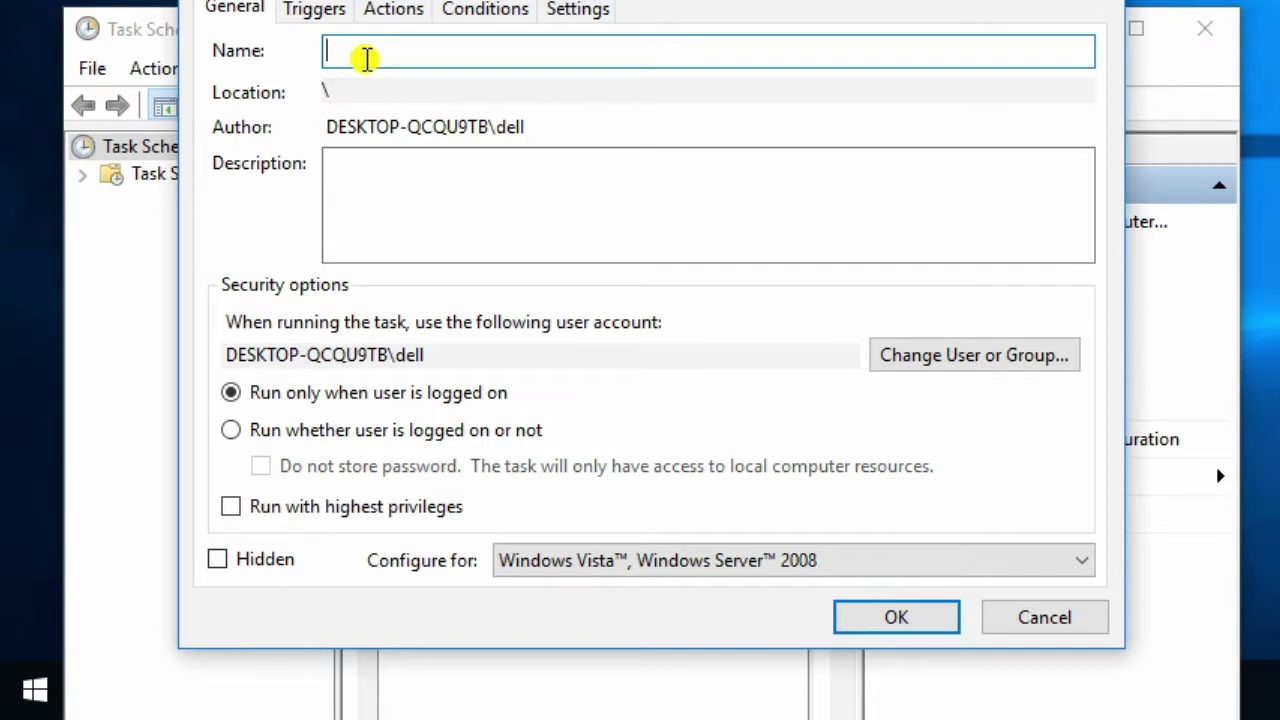
{"action": "type", "text": "Node "}
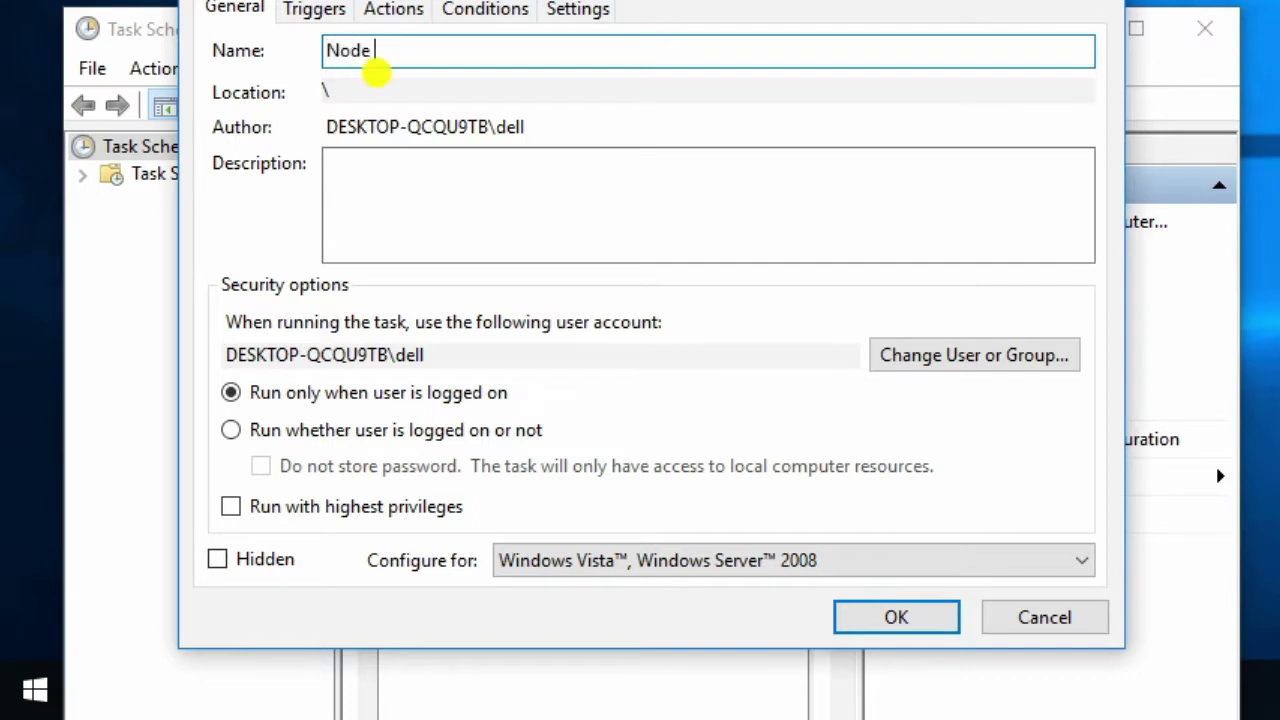
{"action": "type", "text": "Red S"}
{"action": "type", "text": "tartup "}
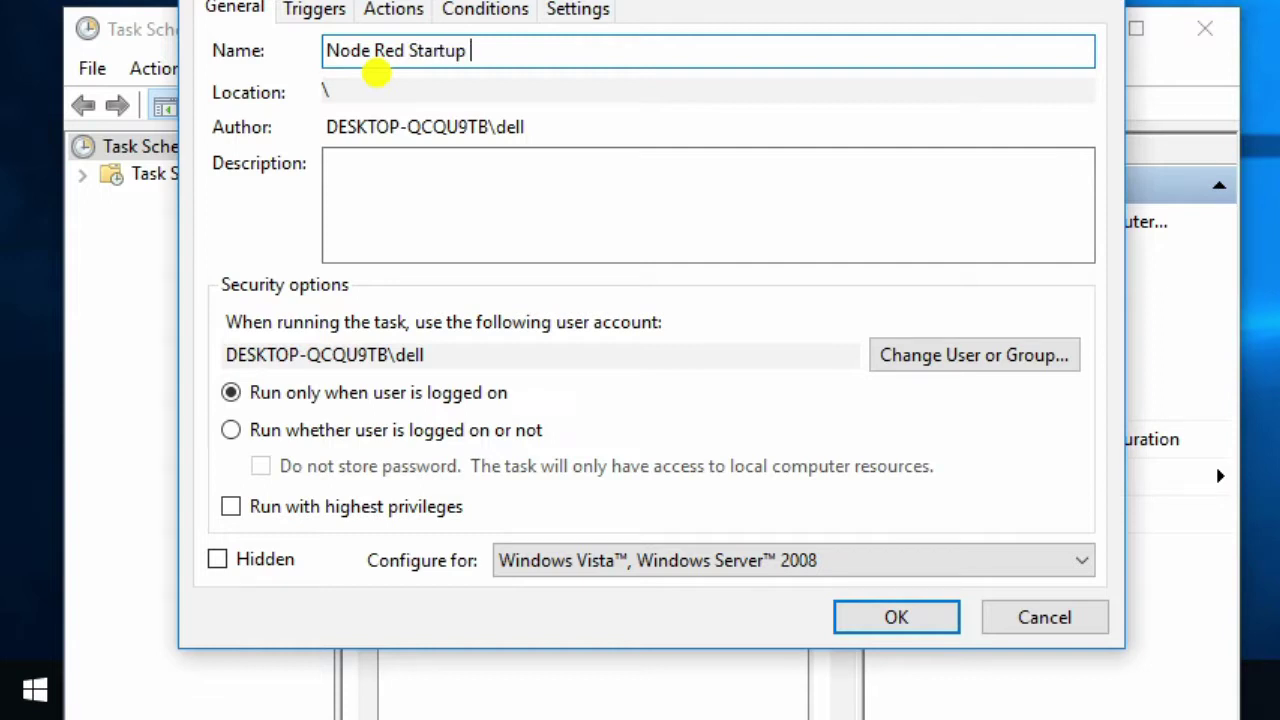
{"action": "type", "text": "Task"}
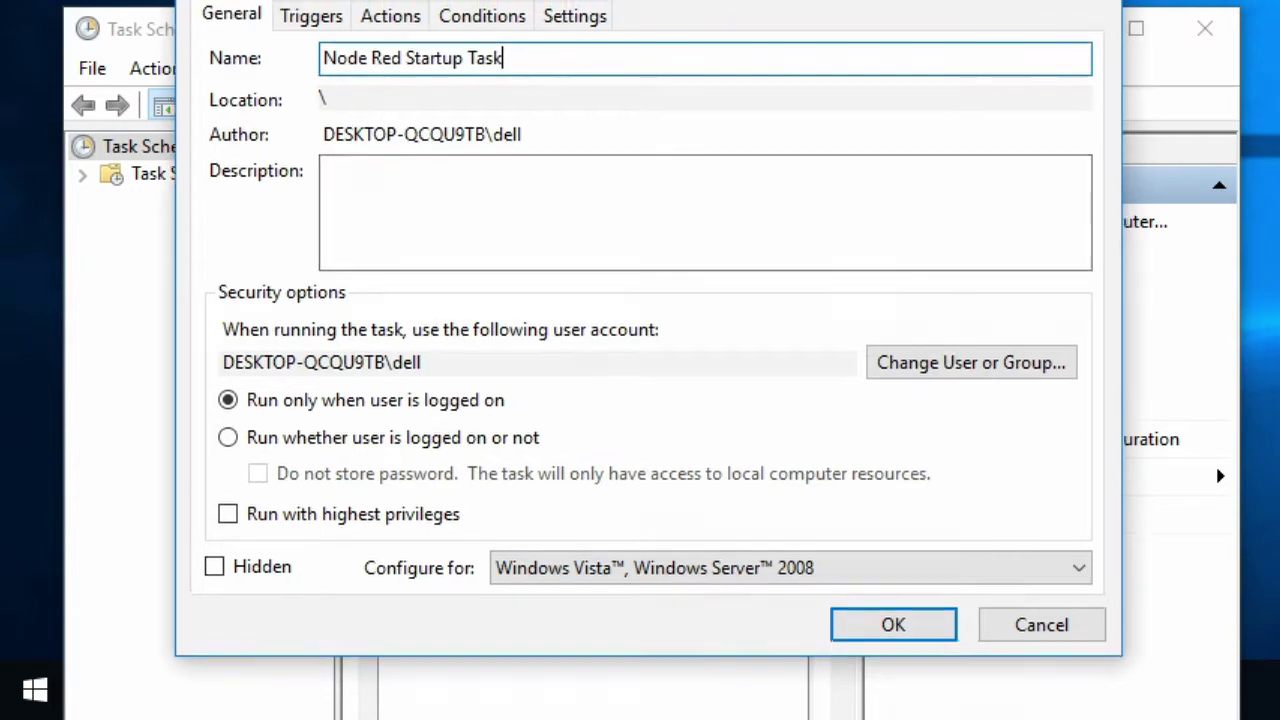
{"action": "left_click_drag", "start_coordinate": [1034, 0], "coordinate": [1020, 18]}
{"action": "left_click", "coordinate": [299, 66]}
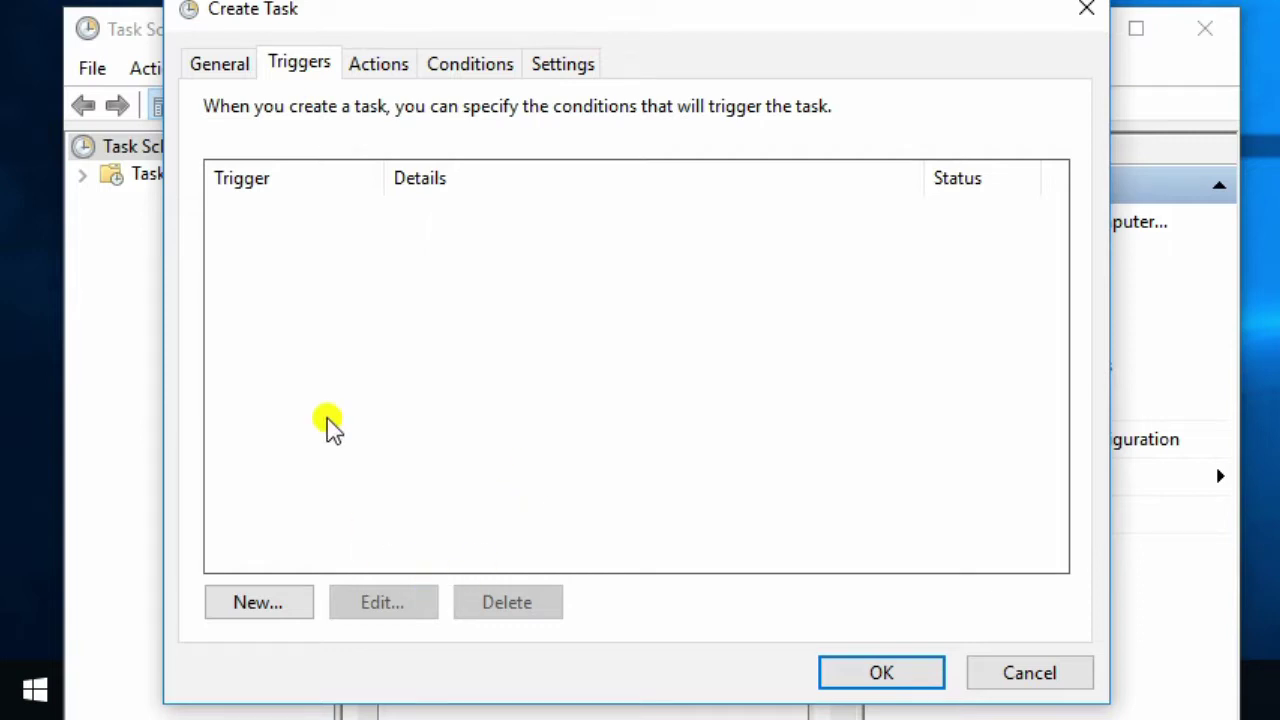
Add a trigger that begins the task At startup.
{"action": "left_click", "coordinate": [259, 619]}
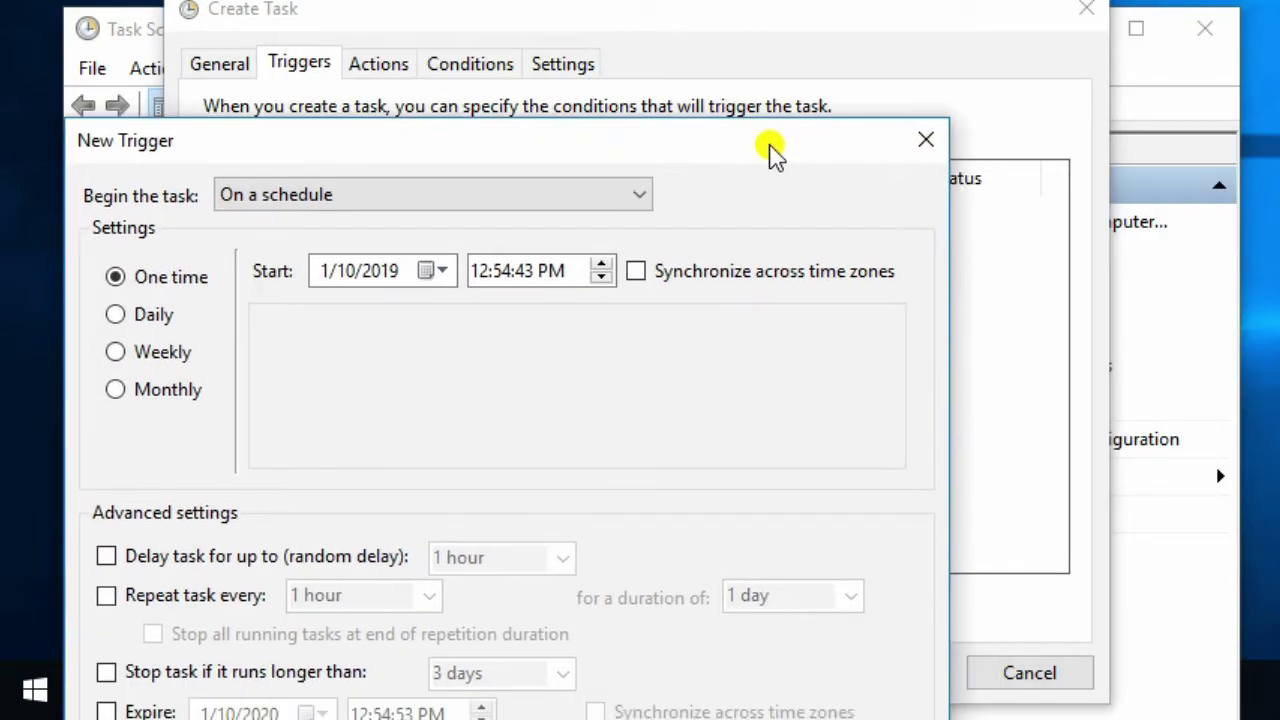
{"action": "left_click_drag", "start_coordinate": [775, 152], "coordinate": [899, 49]}
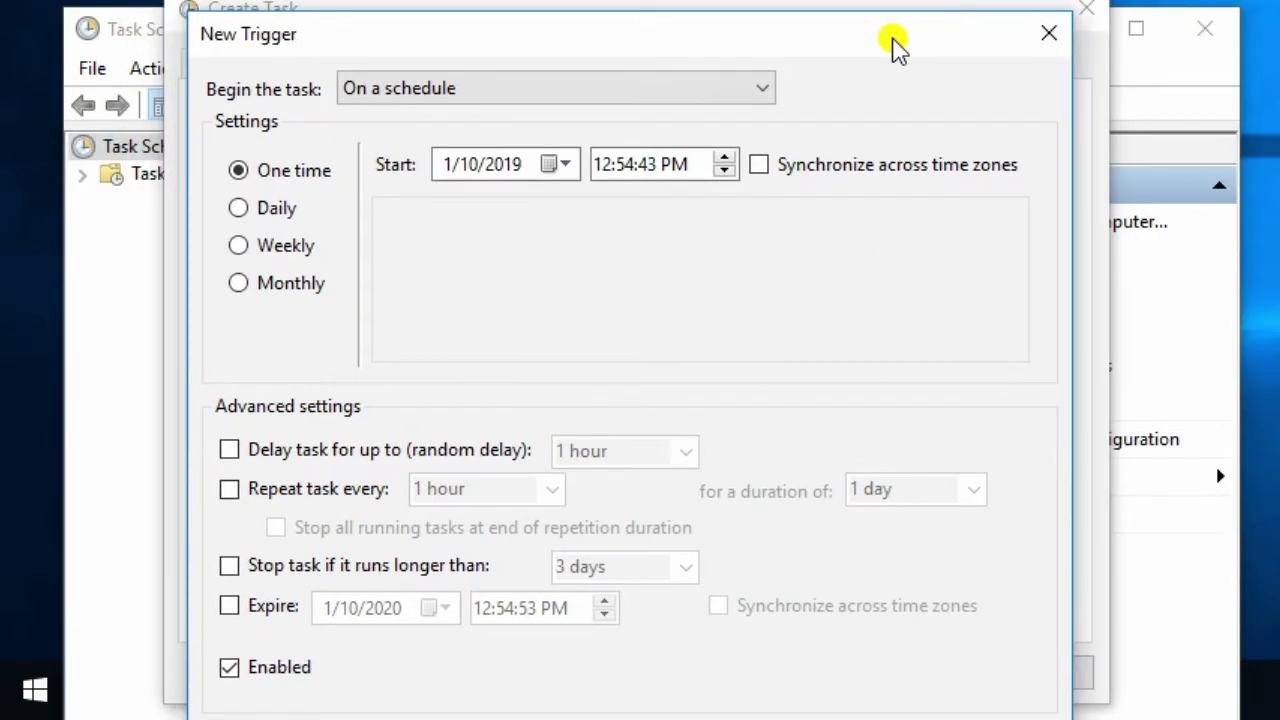
{"action": "left_click", "coordinate": [561, 103]}
{"action": "left_click", "coordinate": [466, 168]}
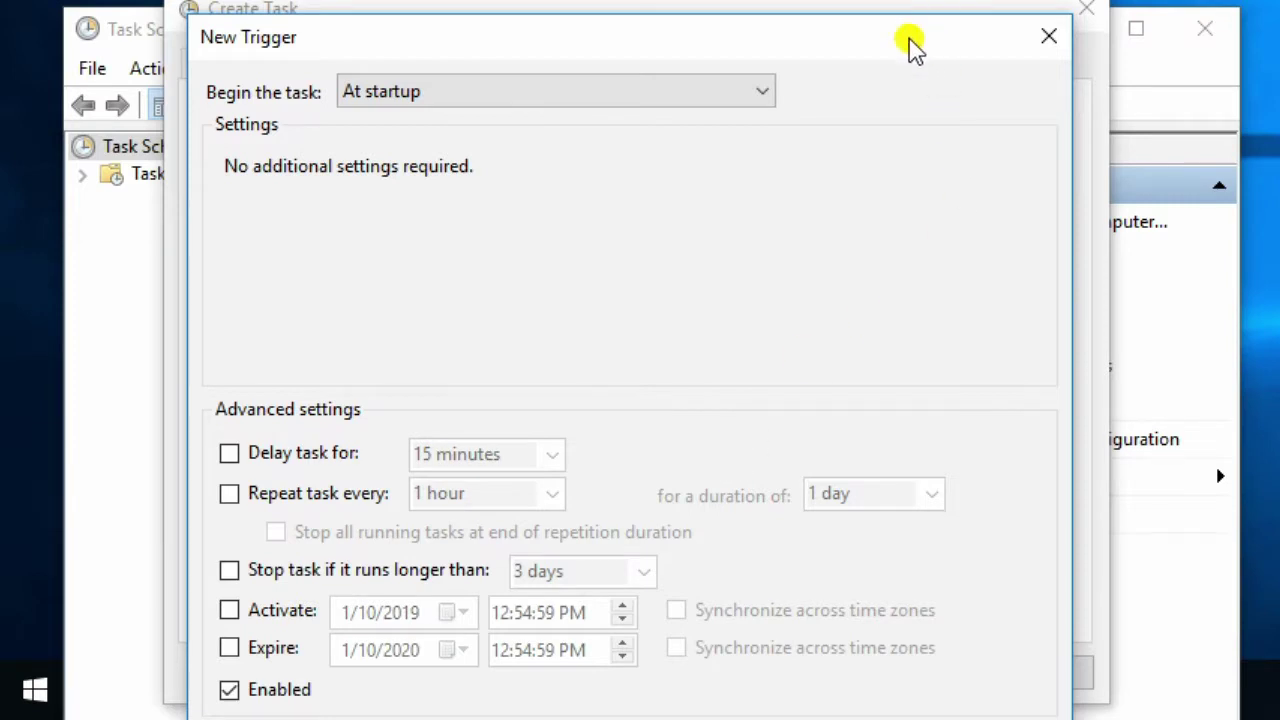
{"action": "left_click_drag", "start_coordinate": [909, 43], "coordinate": [922, 5]}
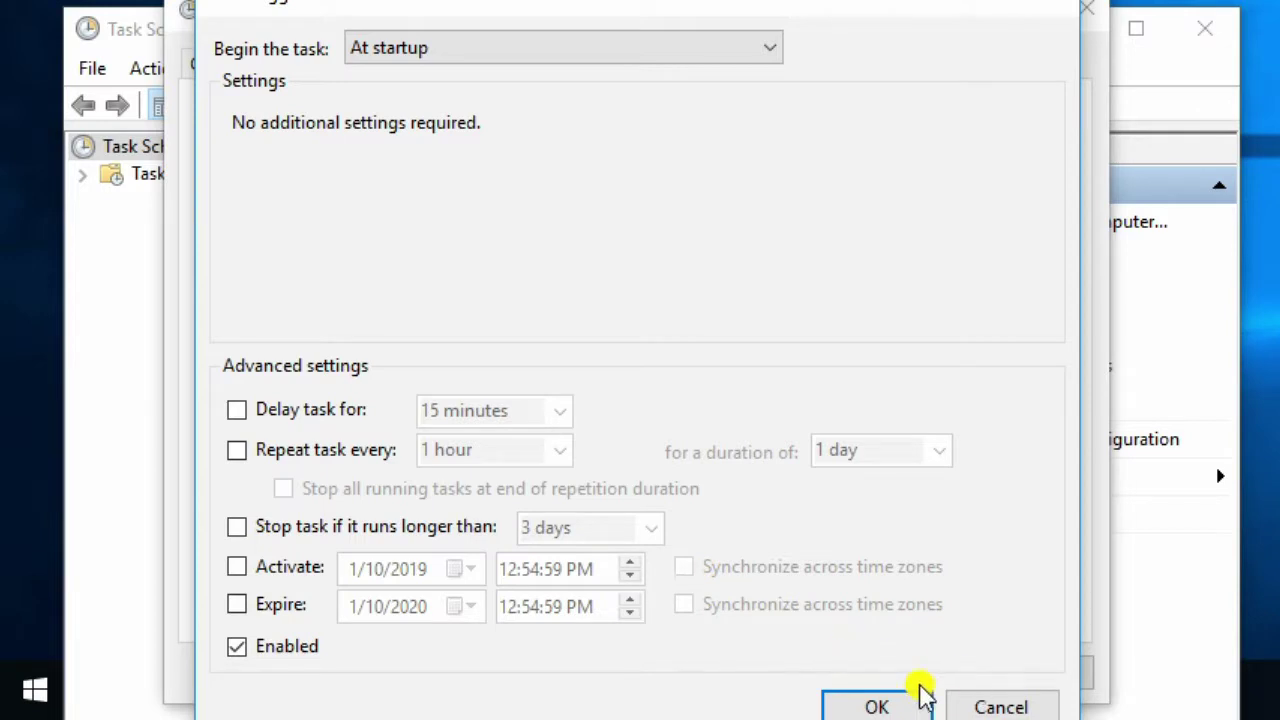
{"action": "left_click", "coordinate": [878, 707]}
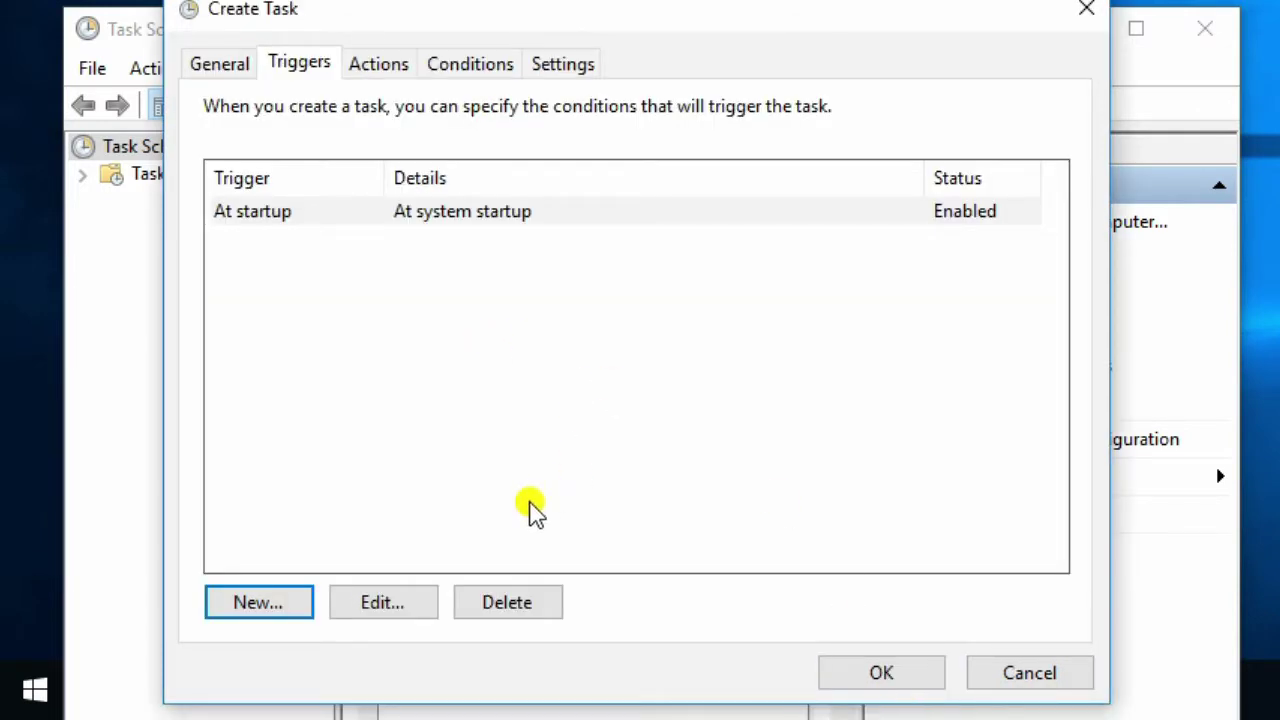
Add a 'Start a program' action running ...\AppData\Roaming\npm\node-red.cmd.
{"action": "left_click", "coordinate": [396, 76]}
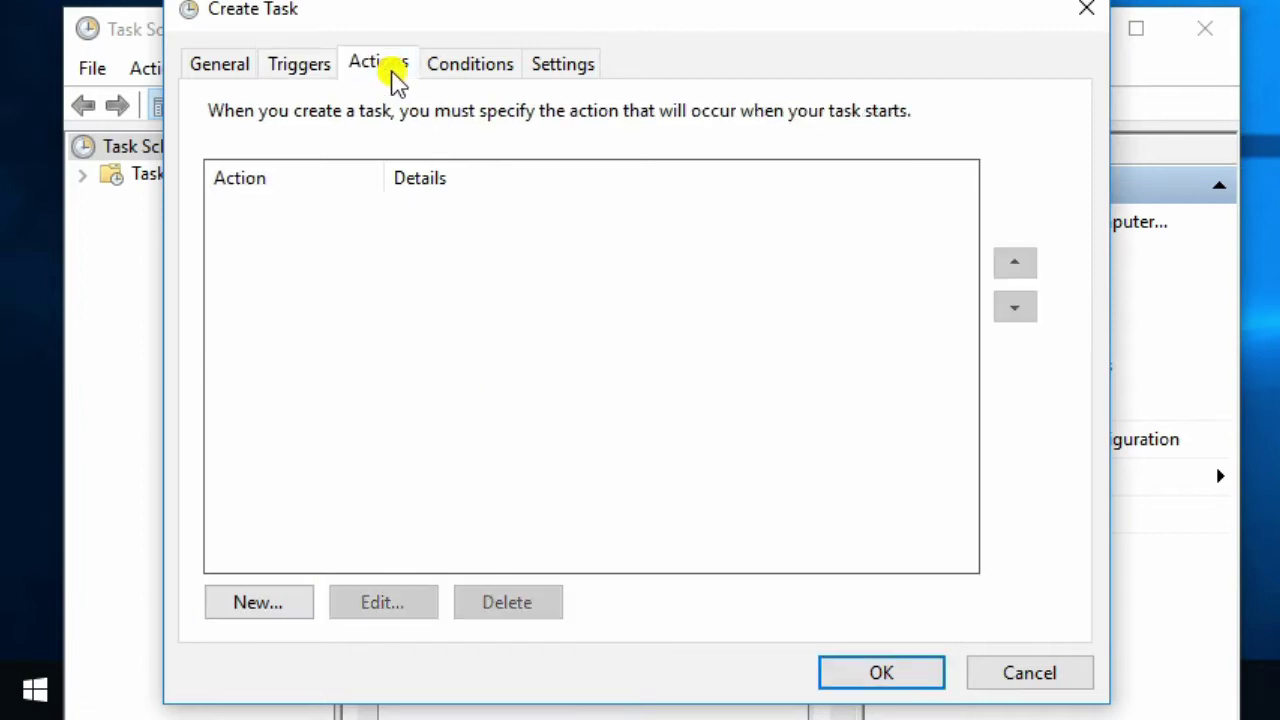
{"action": "left_click", "coordinate": [272, 608]}
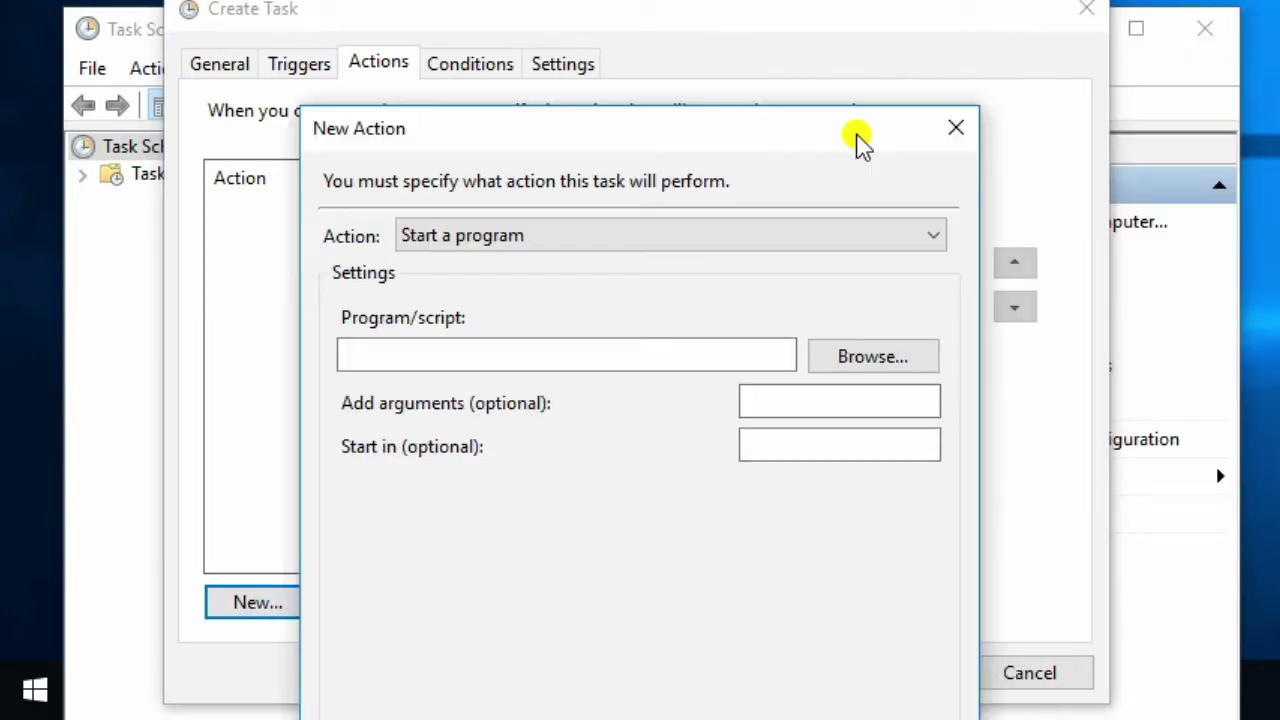
{"action": "left_click_drag", "start_coordinate": [857, 137], "coordinate": [1000, 35]}
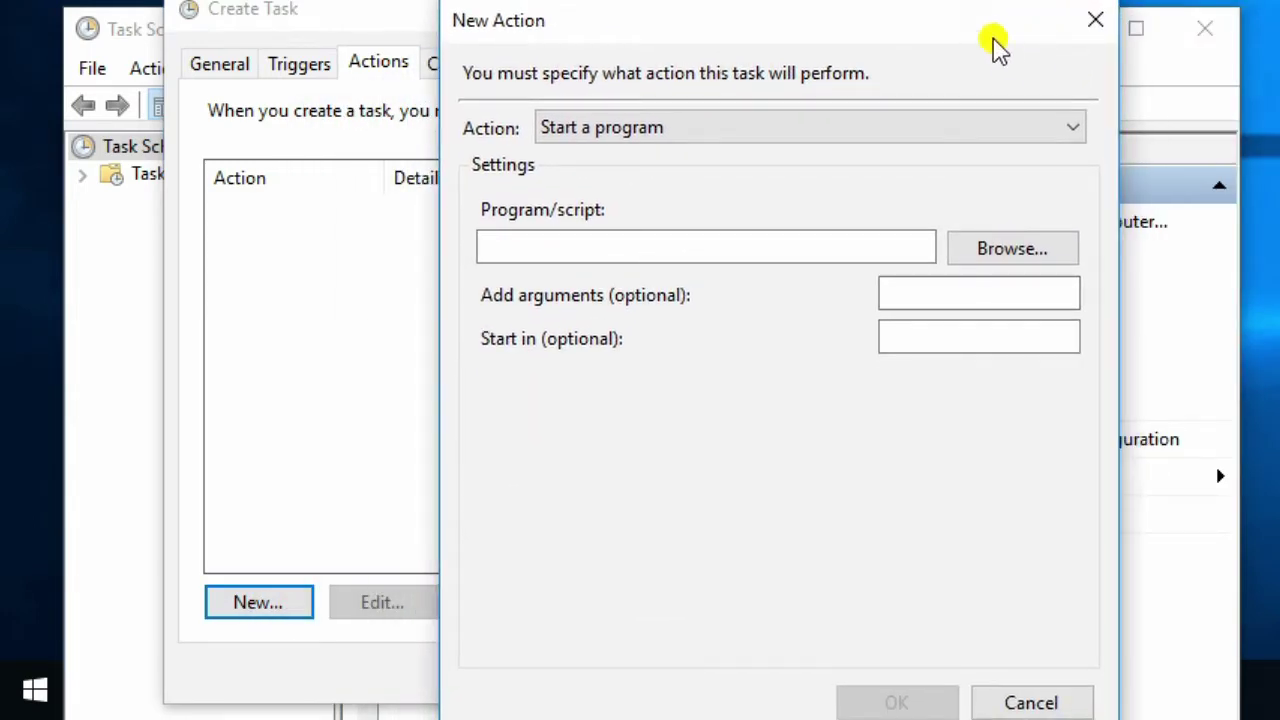
{"action": "left_click_drag", "start_coordinate": [997, 28], "coordinate": [982, 37]}
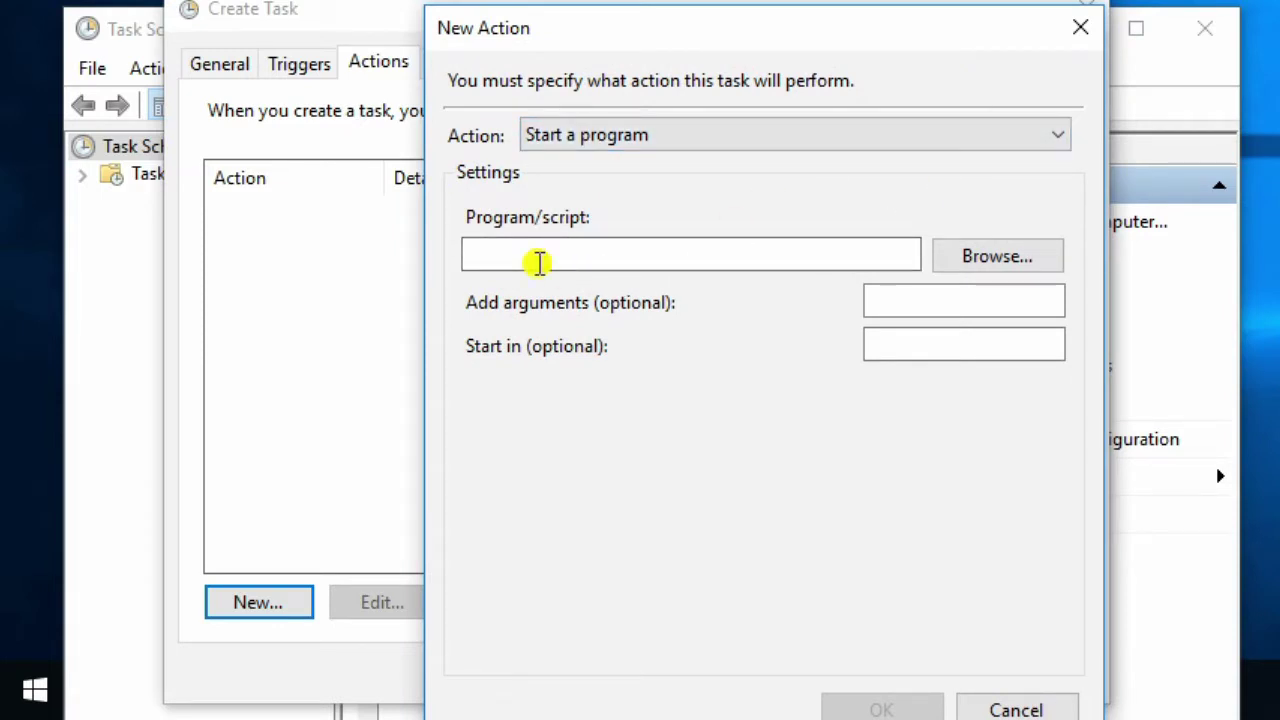
{"action": "left_click", "coordinate": [539, 262]}
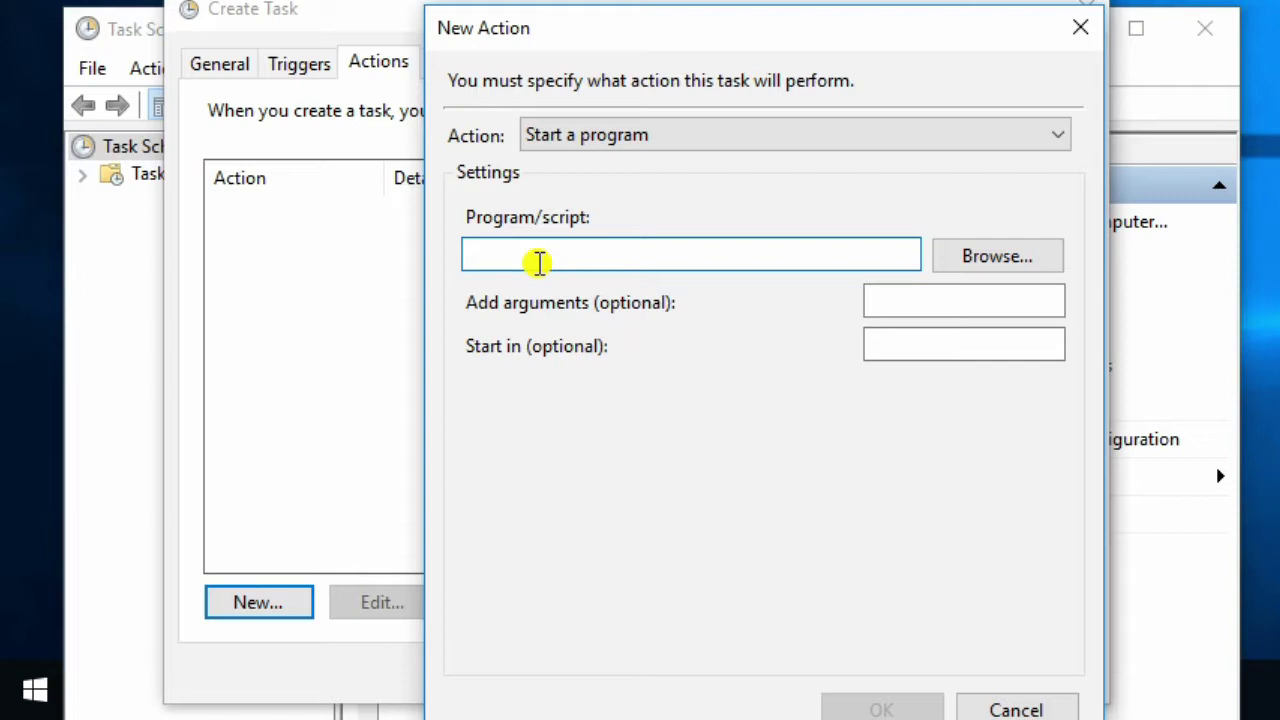
{"action": "type", "text": "C"}
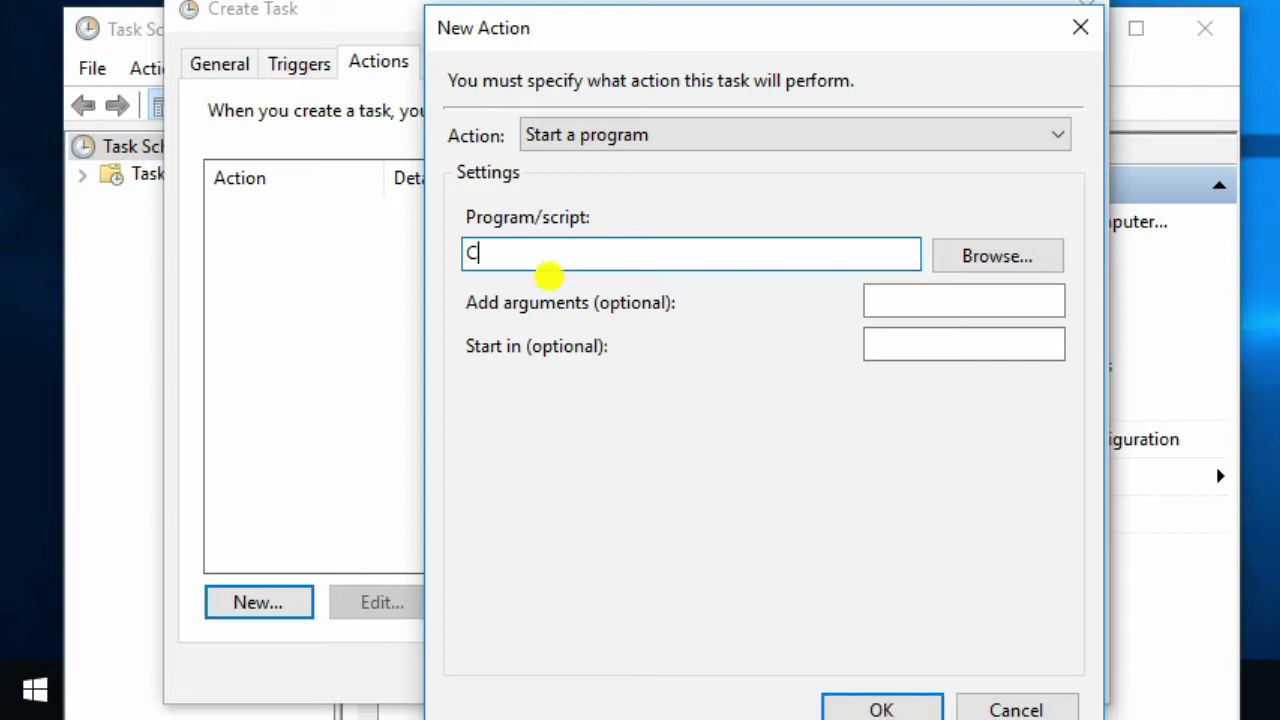
{"action": "type", "text": ":"}
{"action": "type", "text": "\\Users"}
{"action": "type", "text": "\\"}
{"action": "type", "text": "dell"}
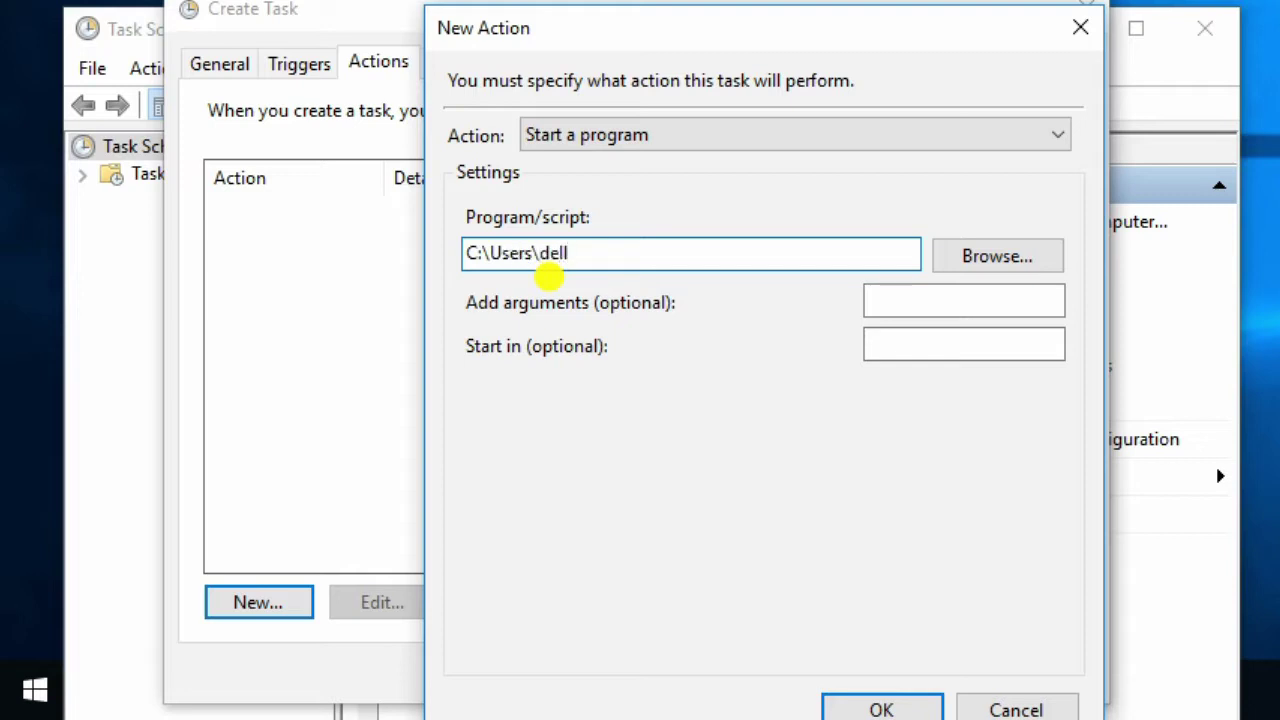
{"action": "type", "text": "\\App"}
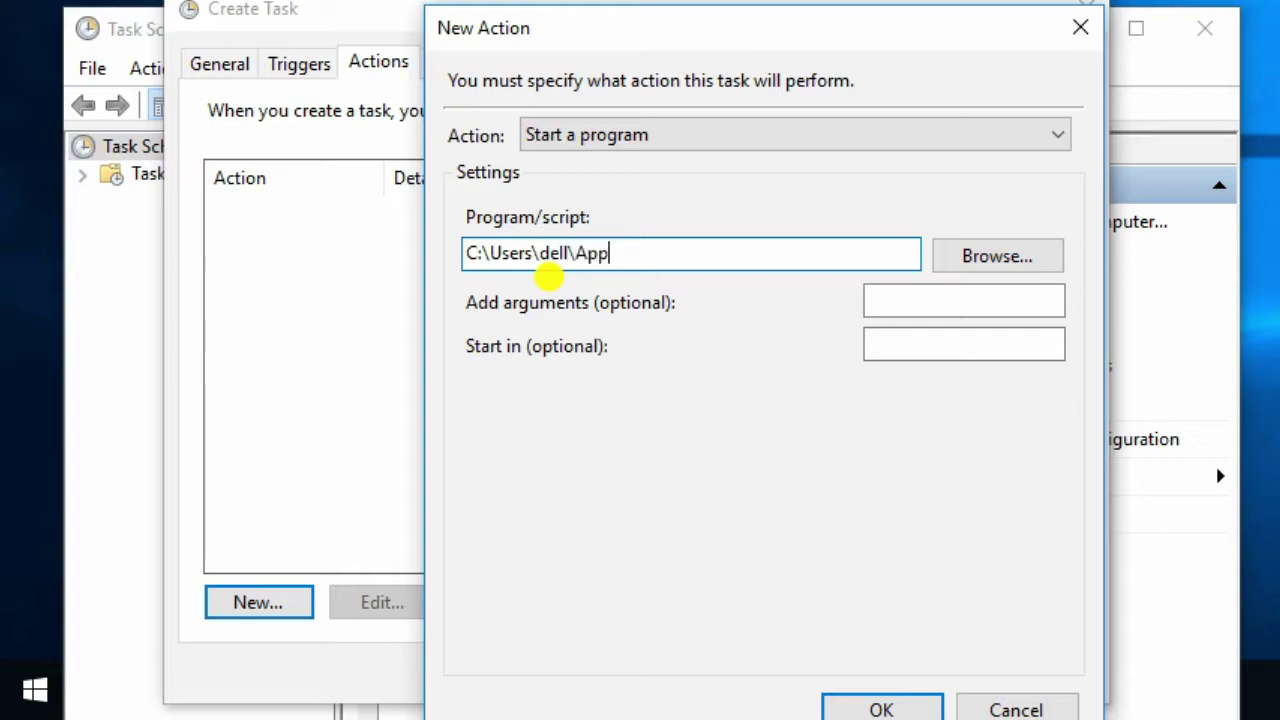
{"action": "type", "text": "Data"}
{"action": "type", "text": "\\Roam"}
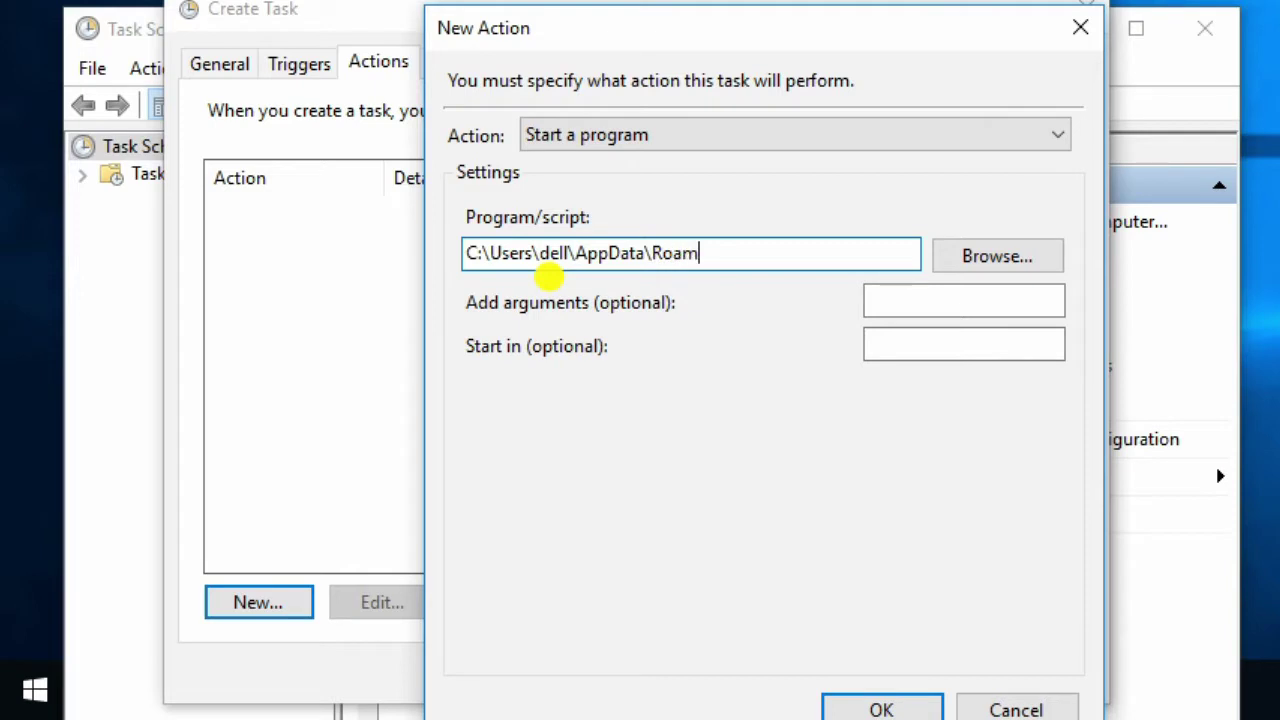
{"action": "type", "text": "ing"}
{"action": "type", "text": "\\np"}
{"action": "type", "text": "m\\"}
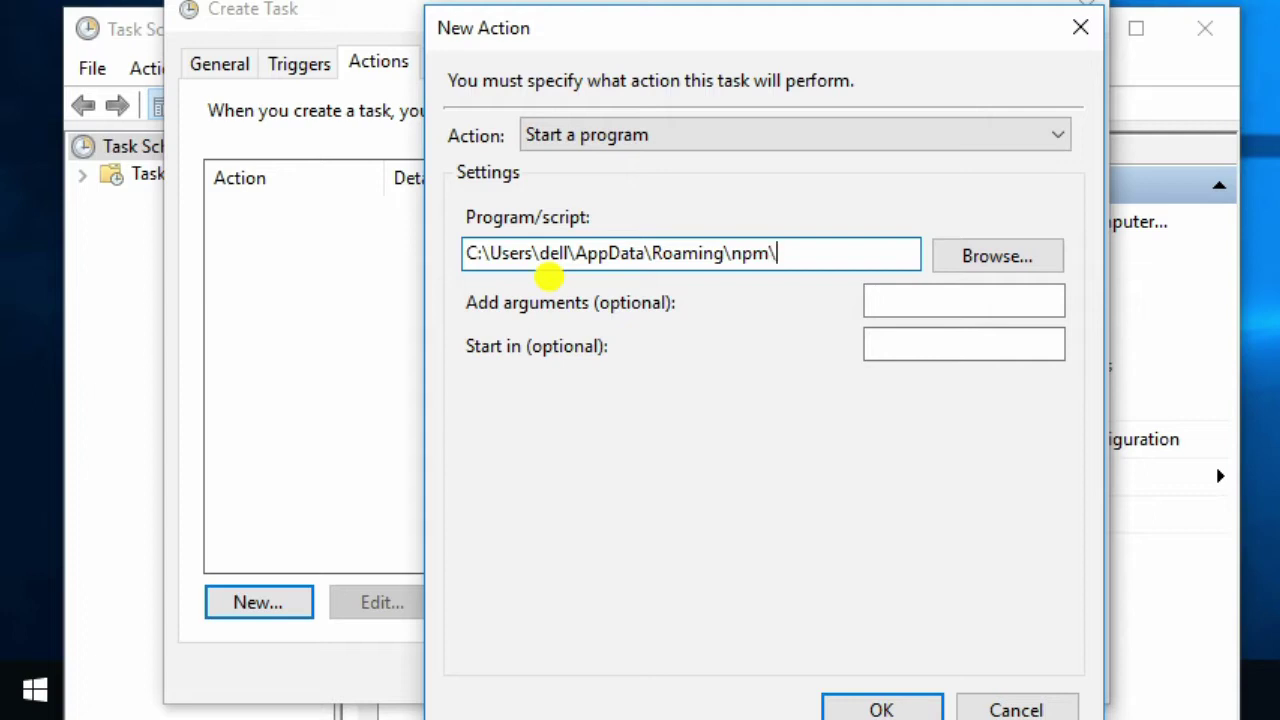
{"action": "type", "text": "node-"}
{"action": "type", "text": "red.cmd"}
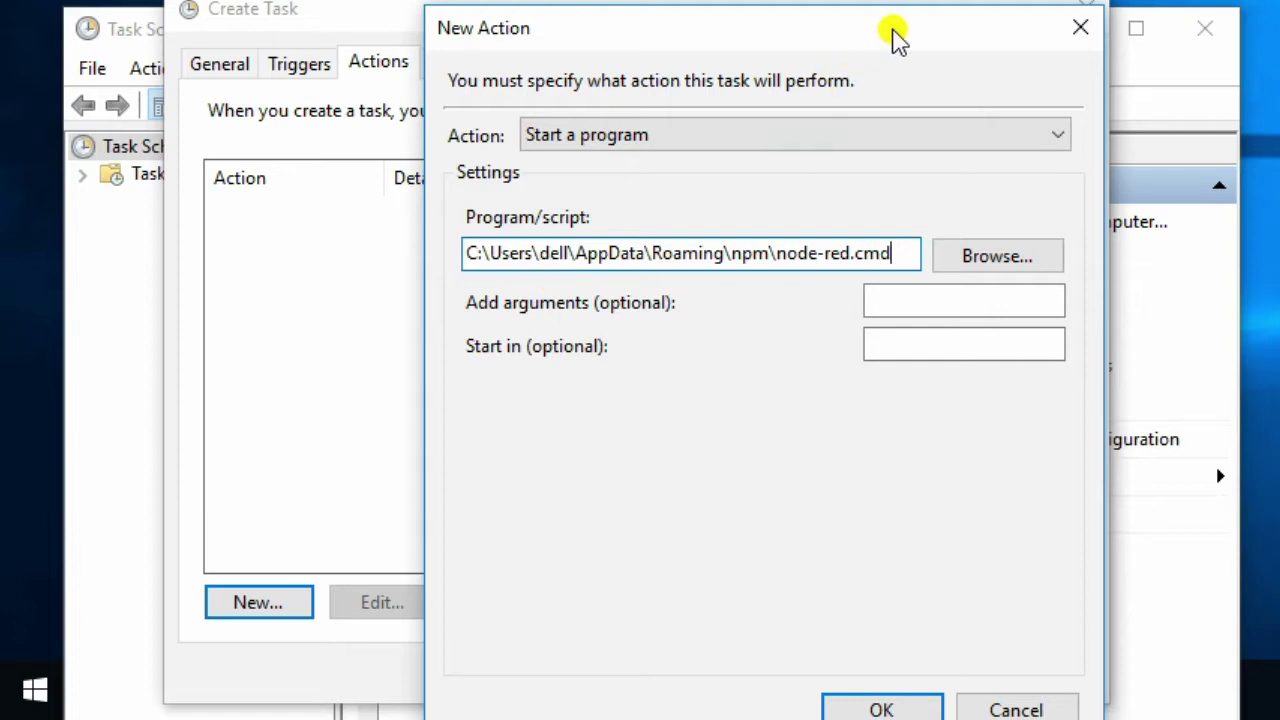
{"action": "left_click", "coordinate": [902, 709]}
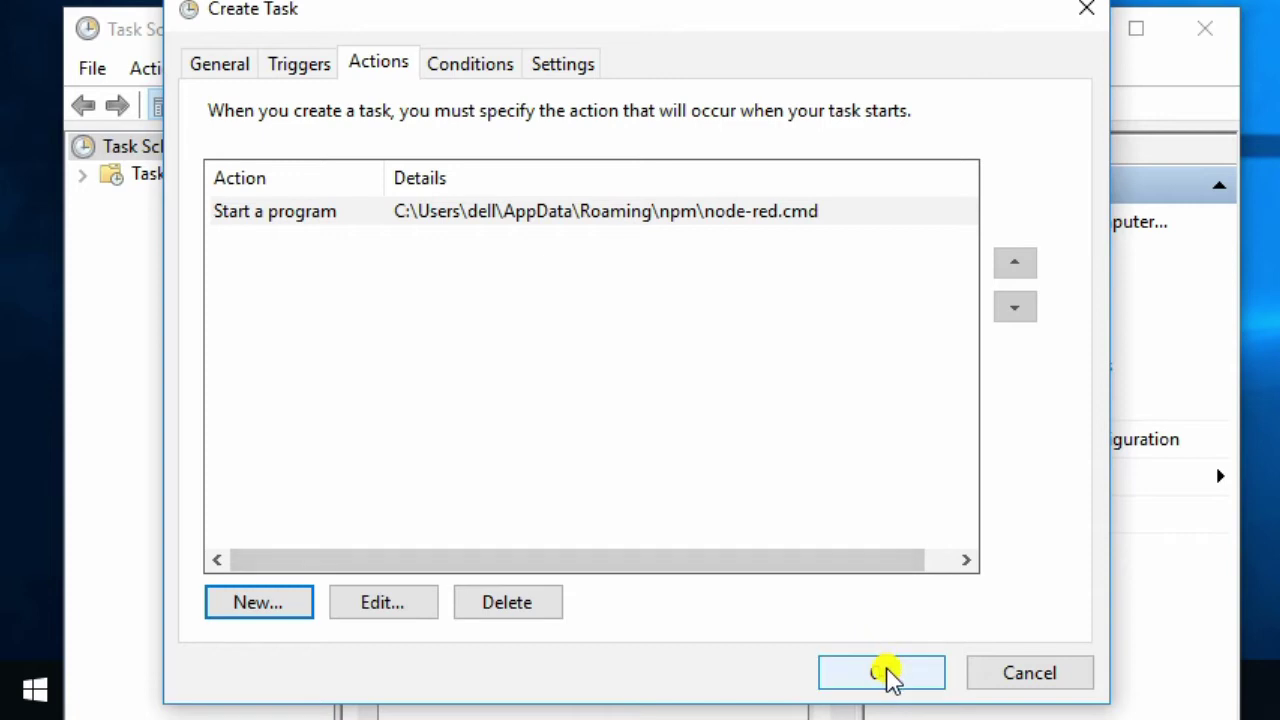
{"action": "left_click", "coordinate": [470, 64]}
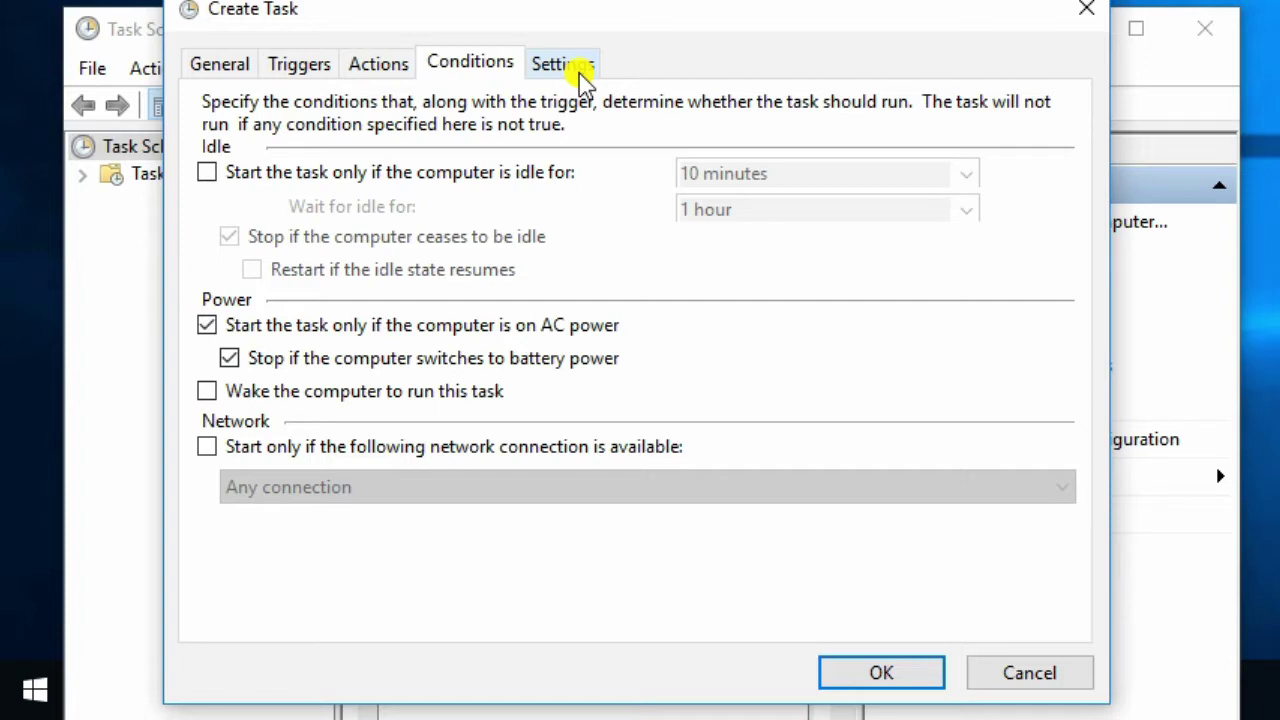
Enable restart on failure every 10 minutes, up to 3 attempts, and save the task.
{"action": "left_click", "coordinate": [584, 82]}
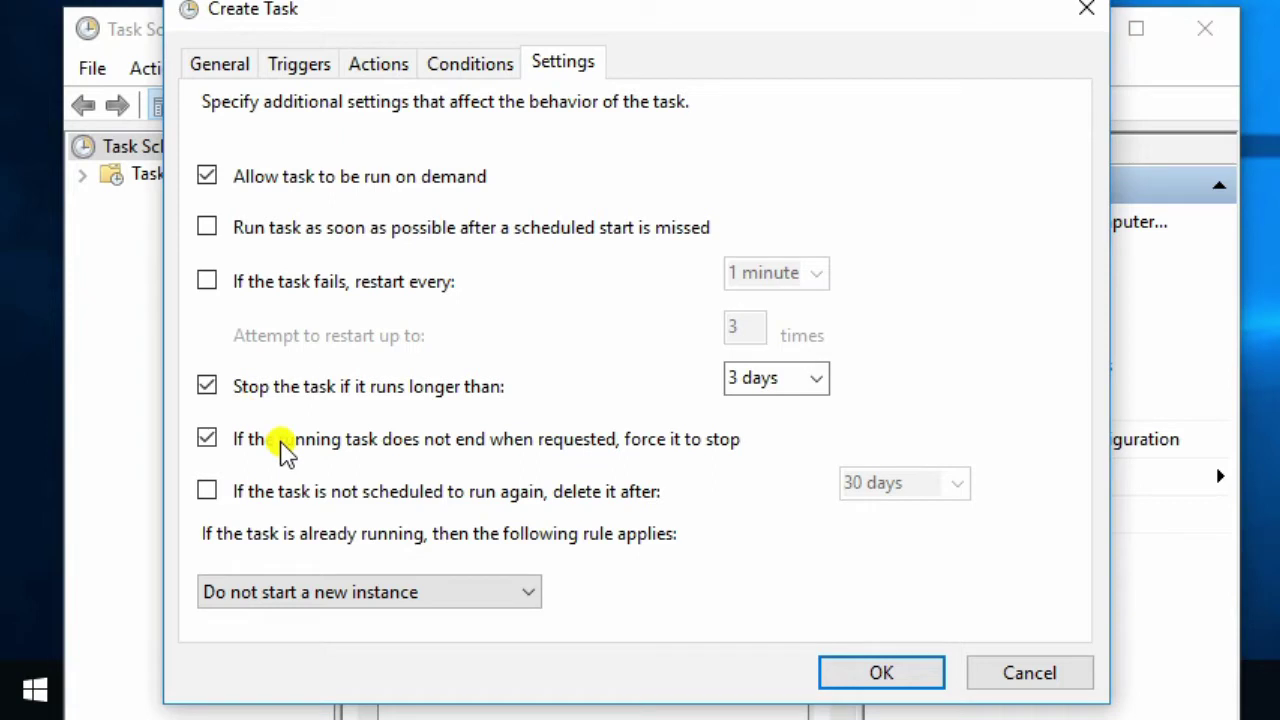
{"action": "left_click", "coordinate": [207, 284]}
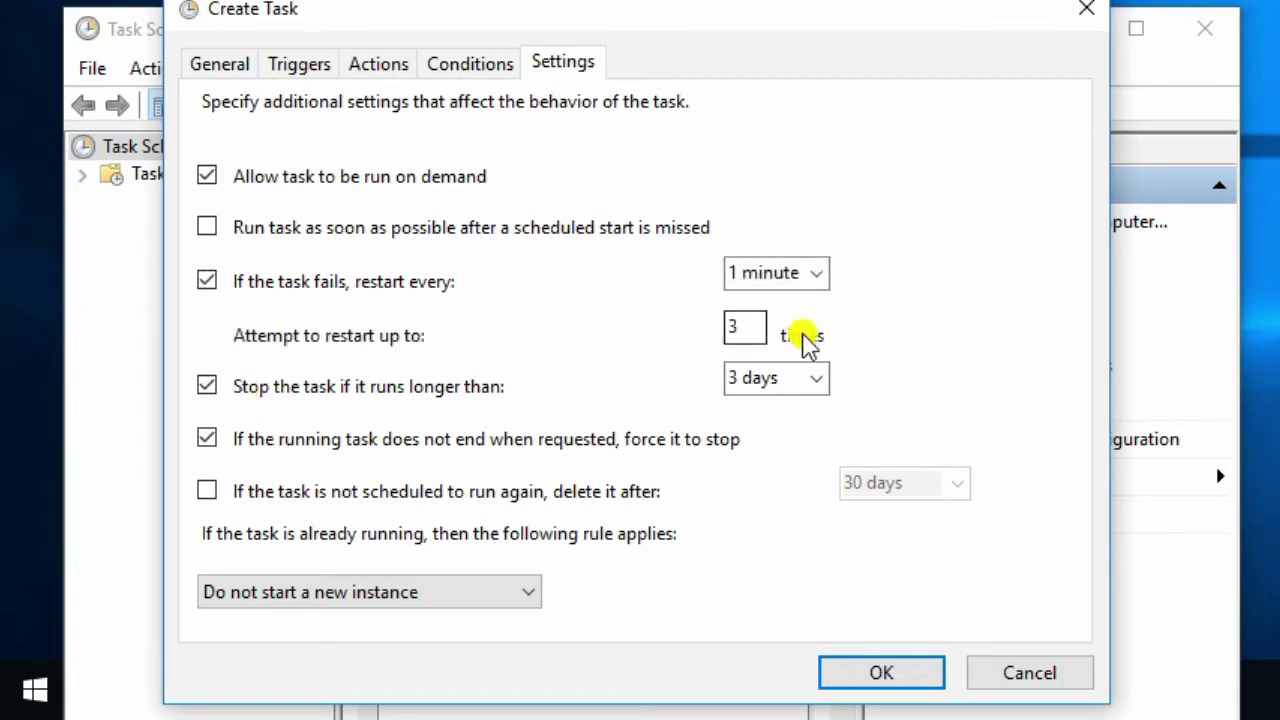
{"action": "left_click", "coordinate": [810, 280]}
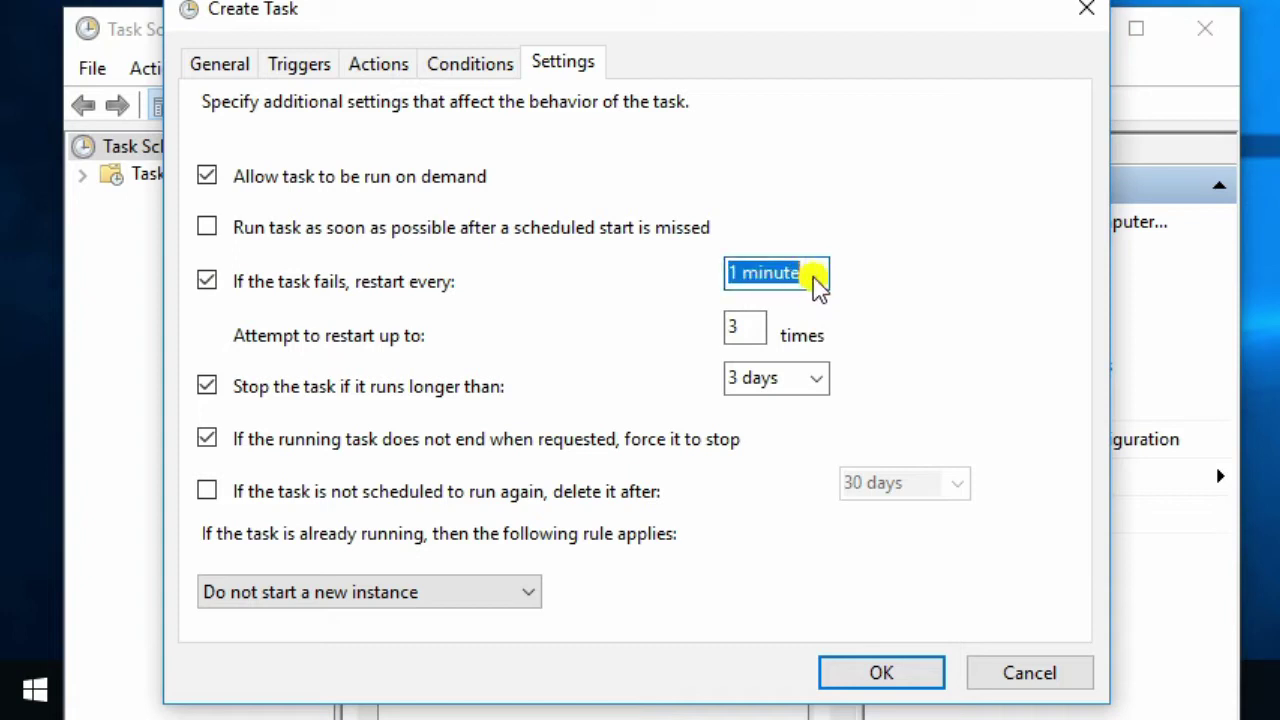
{"action": "left_click", "coordinate": [825, 272]}
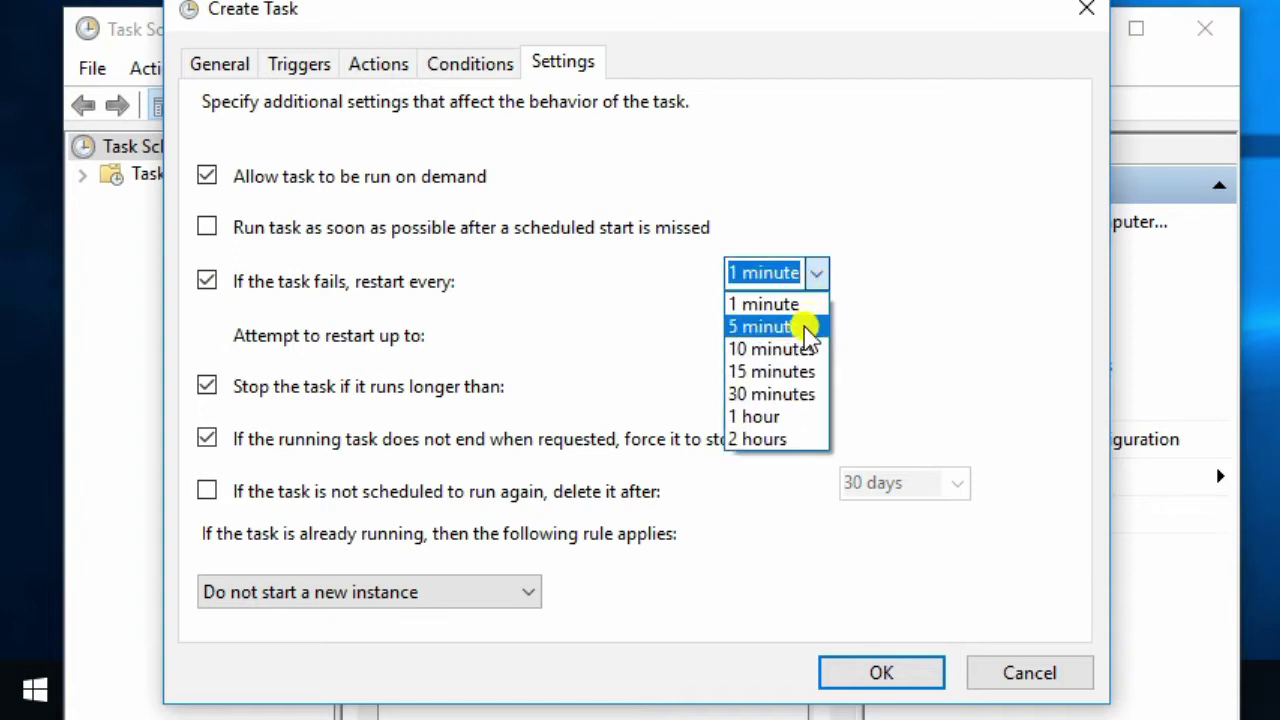
{"action": "left_click", "coordinate": [768, 349]}
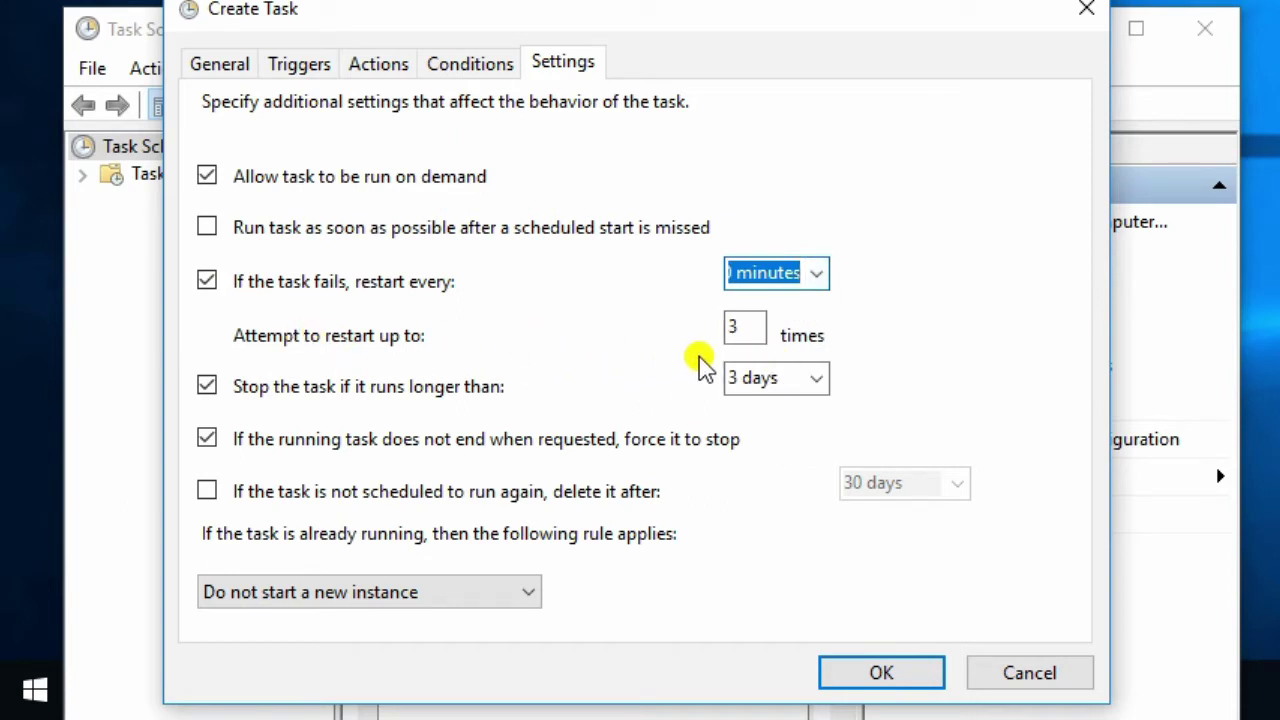
{"action": "left_click", "coordinate": [759, 324]}
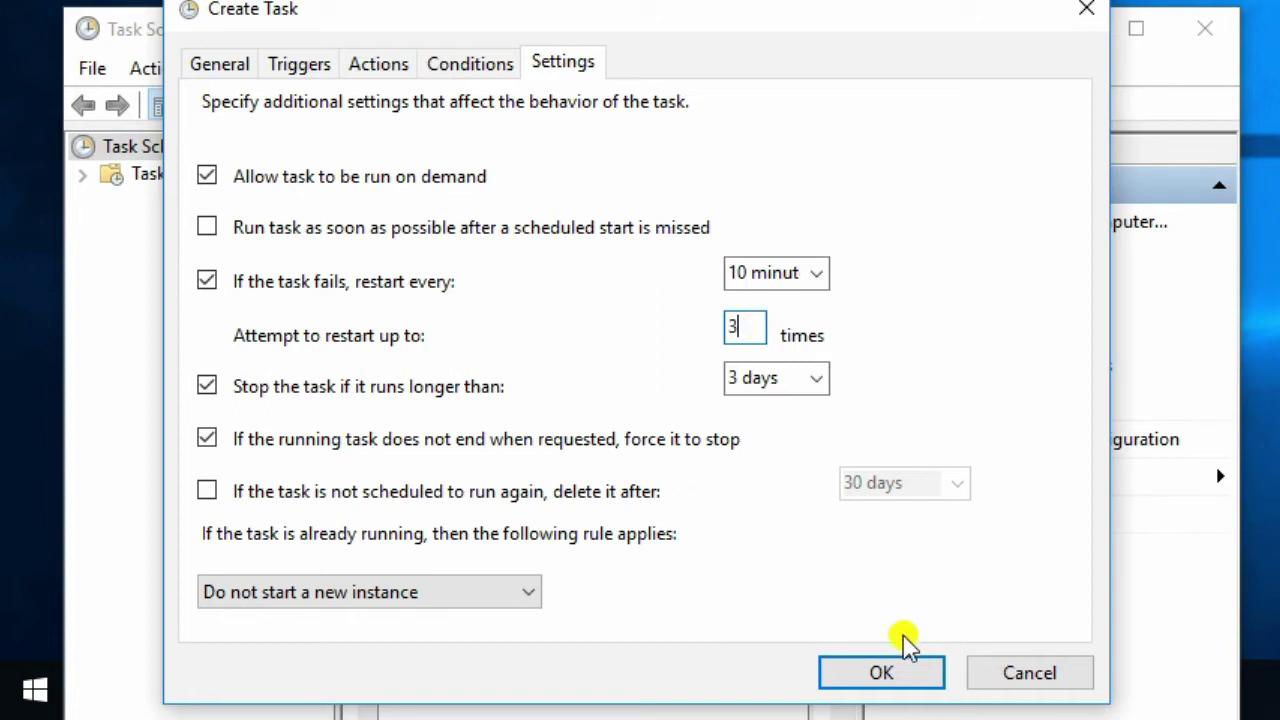
{"action": "left_click", "coordinate": [881, 677]}
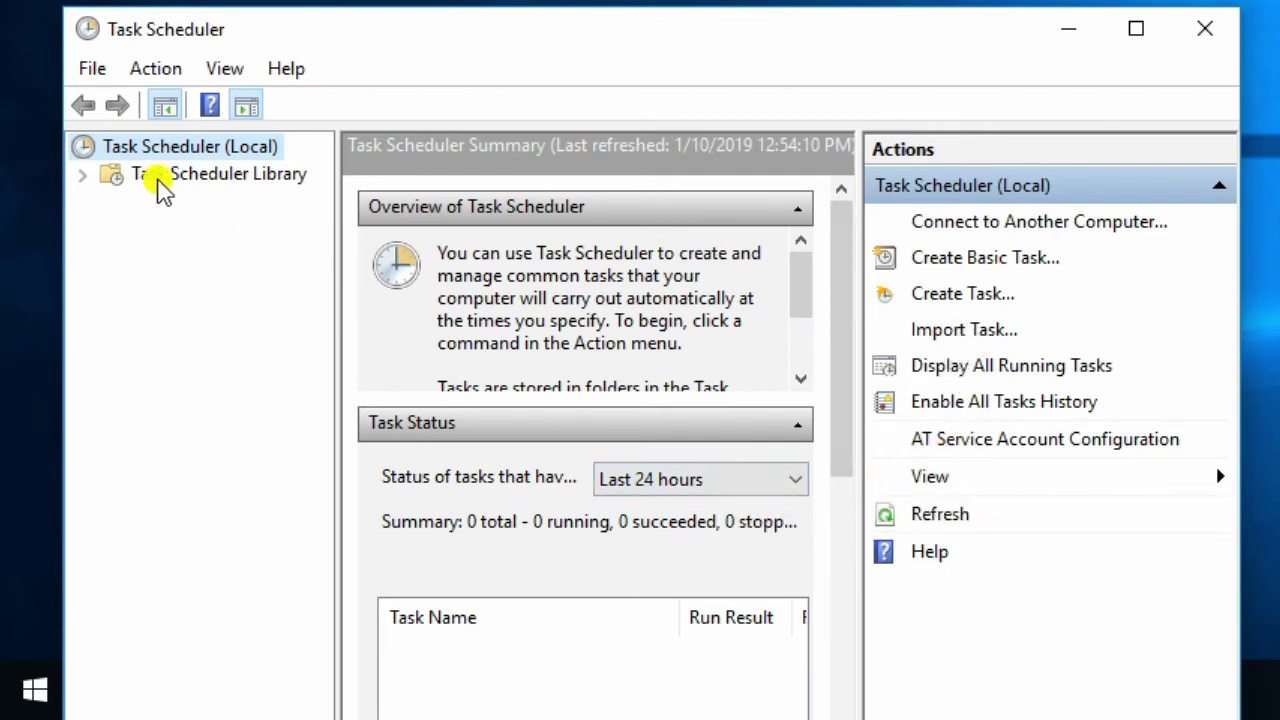
Open the Task Scheduler Library and select Node Red Startup Task, shown Ready at startup.
{"action": "left_click", "coordinate": [86, 176]}
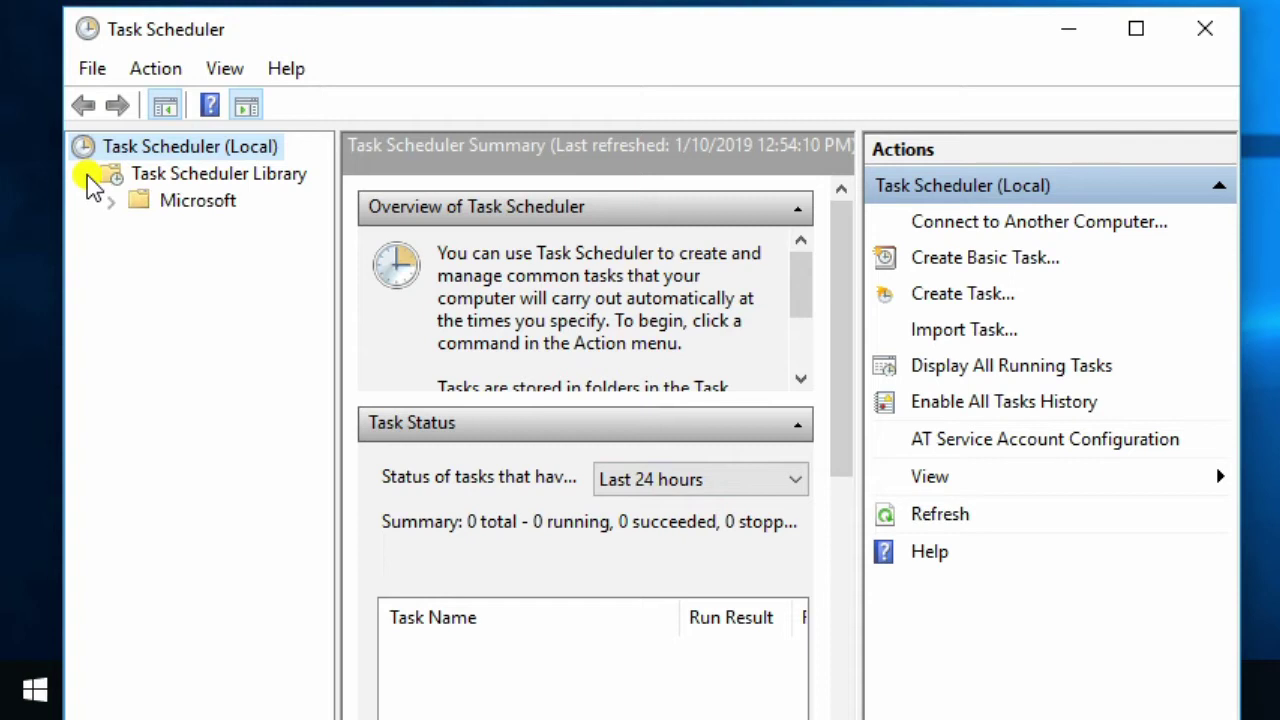
{"action": "left_click", "coordinate": [185, 176]}
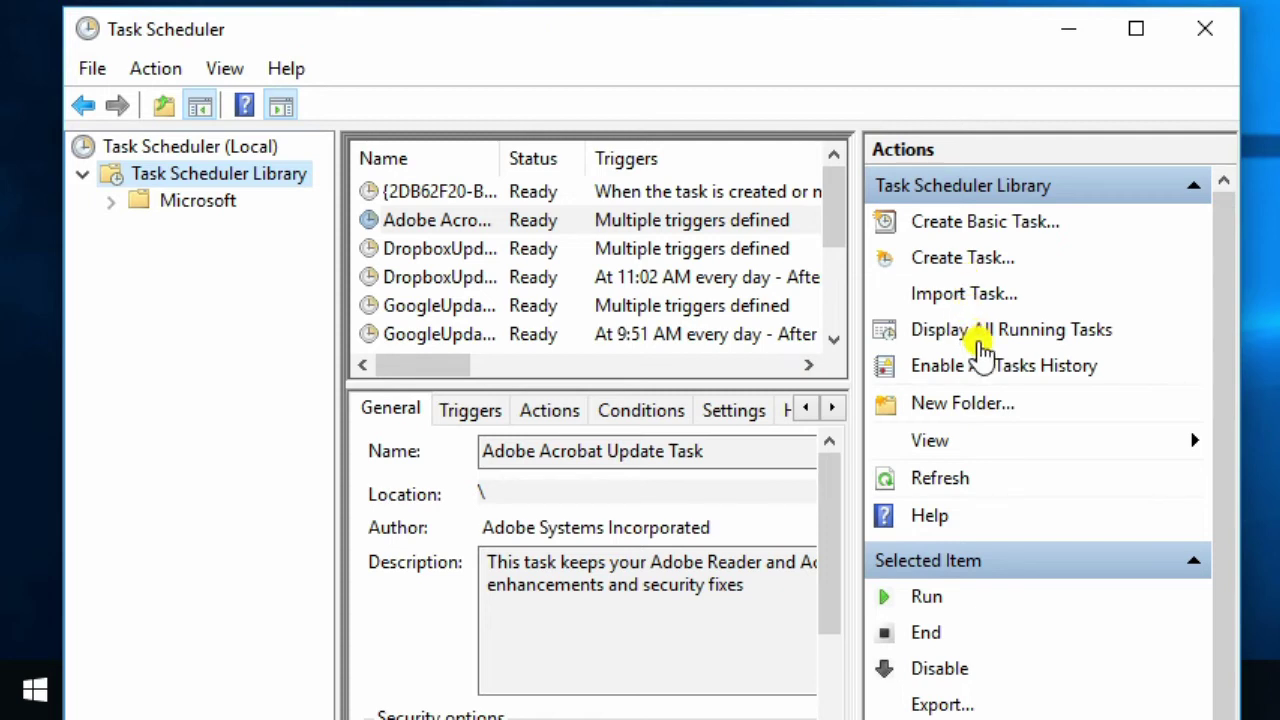
{"action": "left_click", "coordinate": [505, 277]}
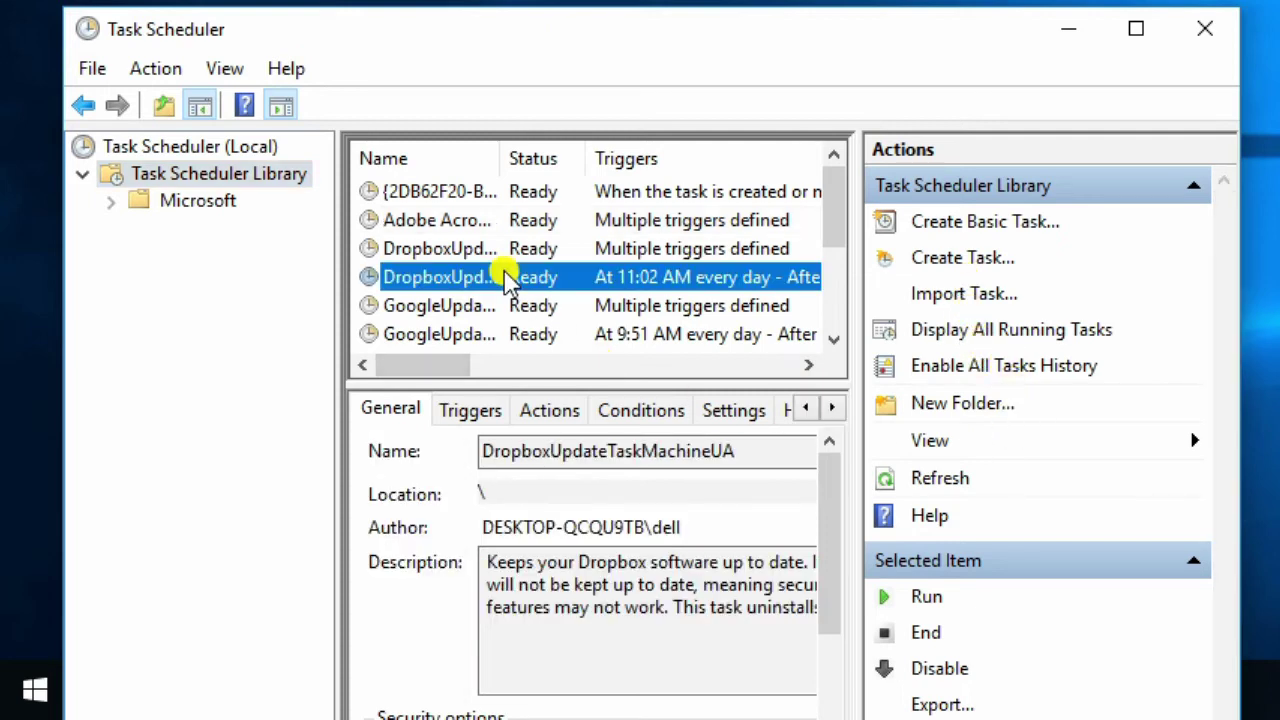
{"action": "key", "text": "n"}
{"action": "key", "text": "Down"}
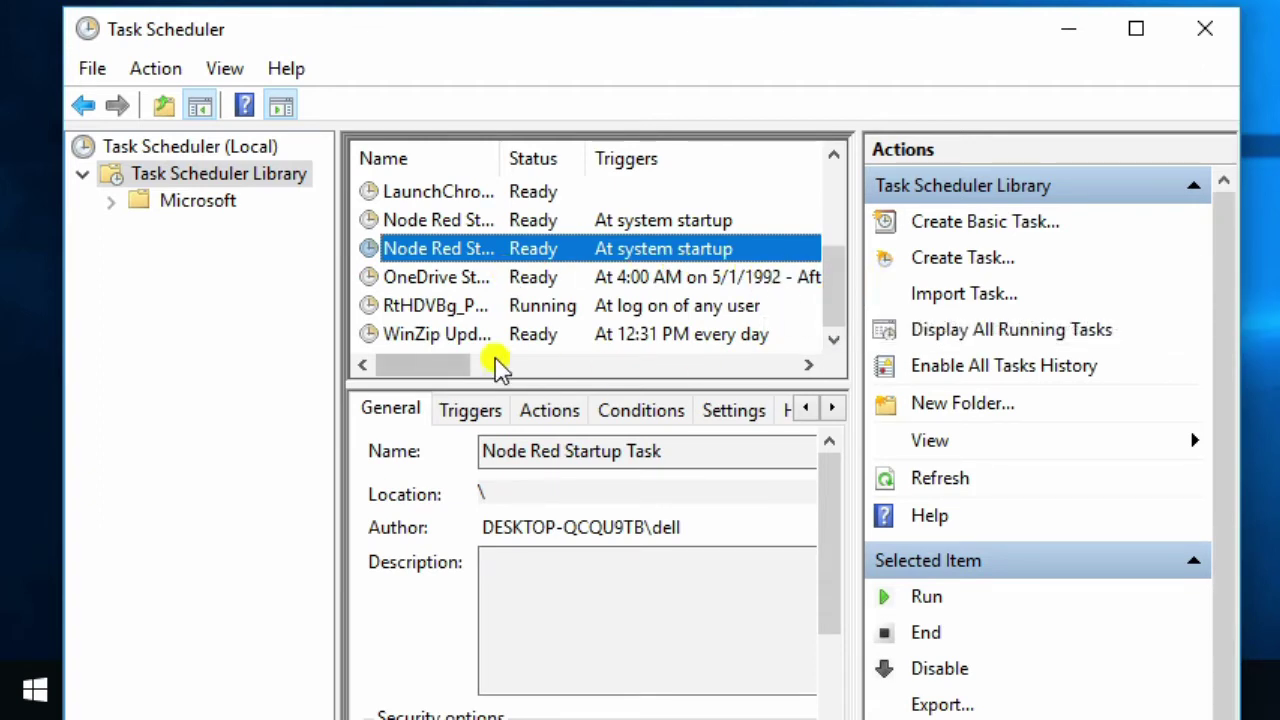
{"action": "mouse_move", "coordinate": [412, 368]}
{"action": "left_mouse_down"}
{"action": "mouse_move", "coordinate": [440, 372]}
{"action": "mouse_move", "coordinate": [372, 378]}
{"action": "left_mouse_up"}
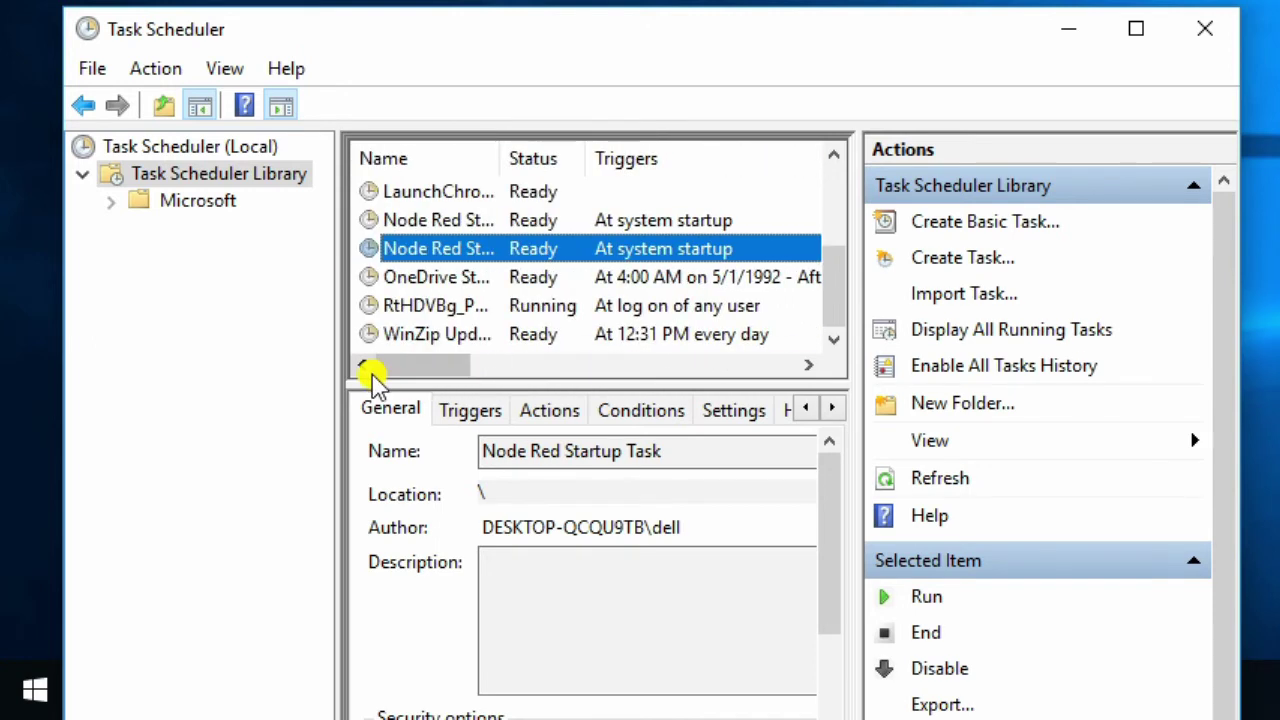